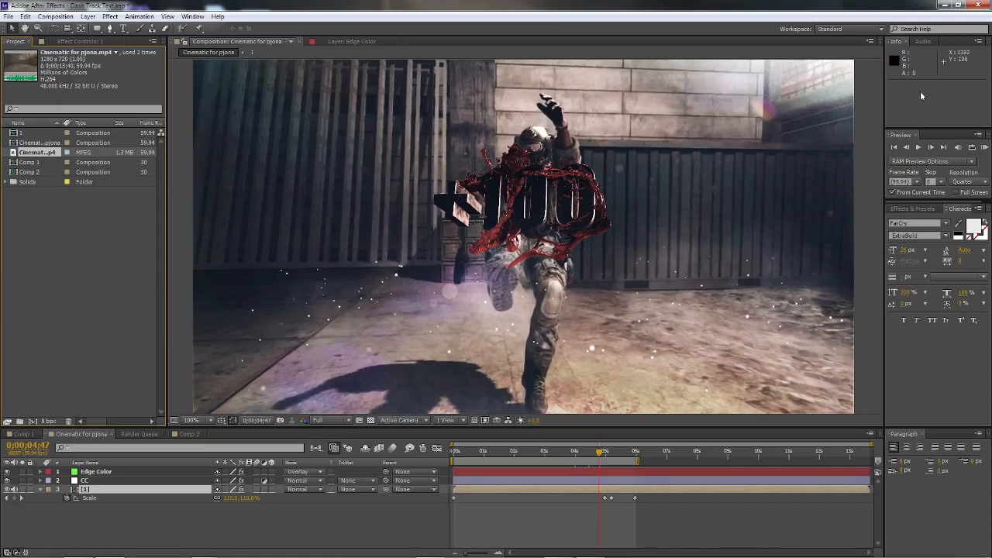
# Step: Play the Tutorial Bitches sample video from the desktop to see the finished effect, and return to After Effects
pyautogui.click(942, 4)
pyautogui.doubleClick(491, 152)
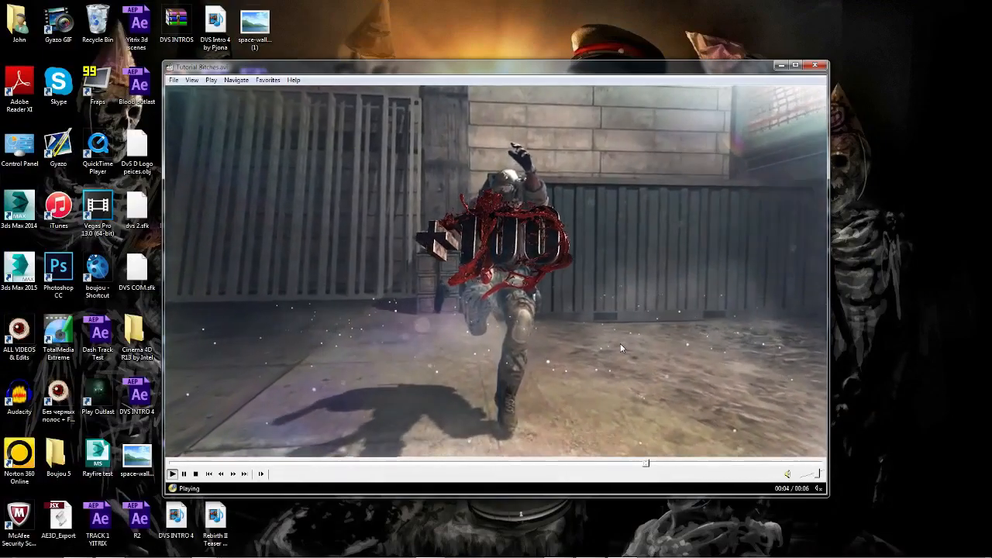
pyautogui.click(556, 148)
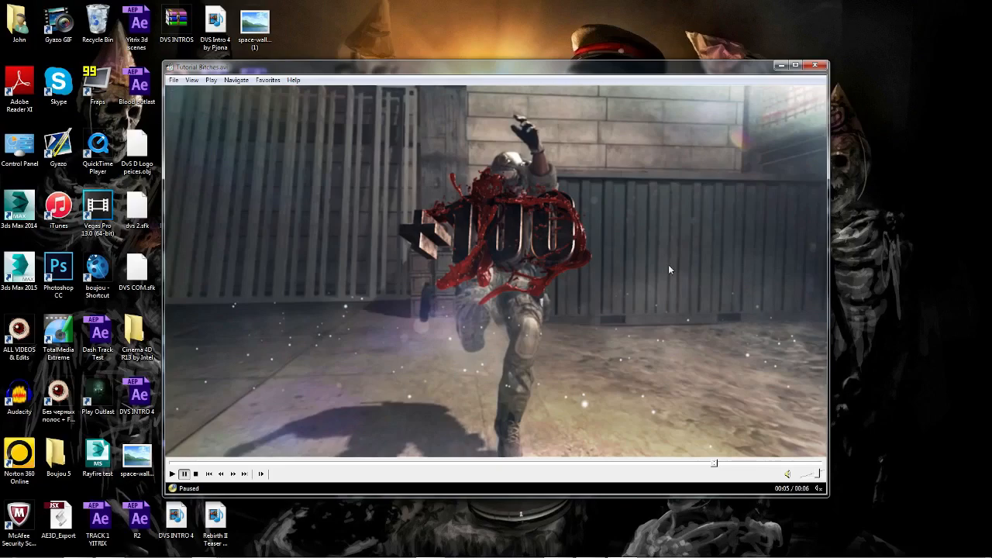
pyautogui.click(781, 68)
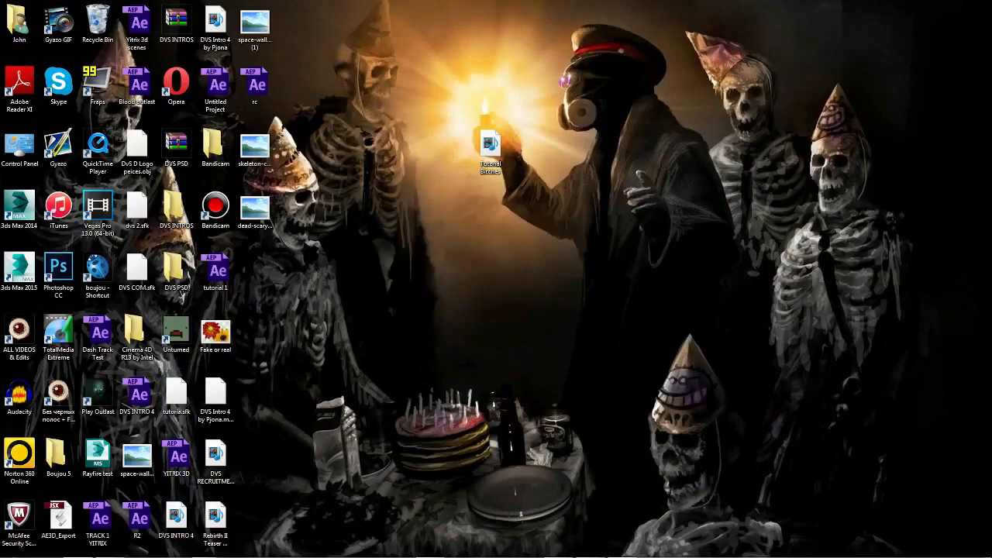
pyautogui.click(110, 553)
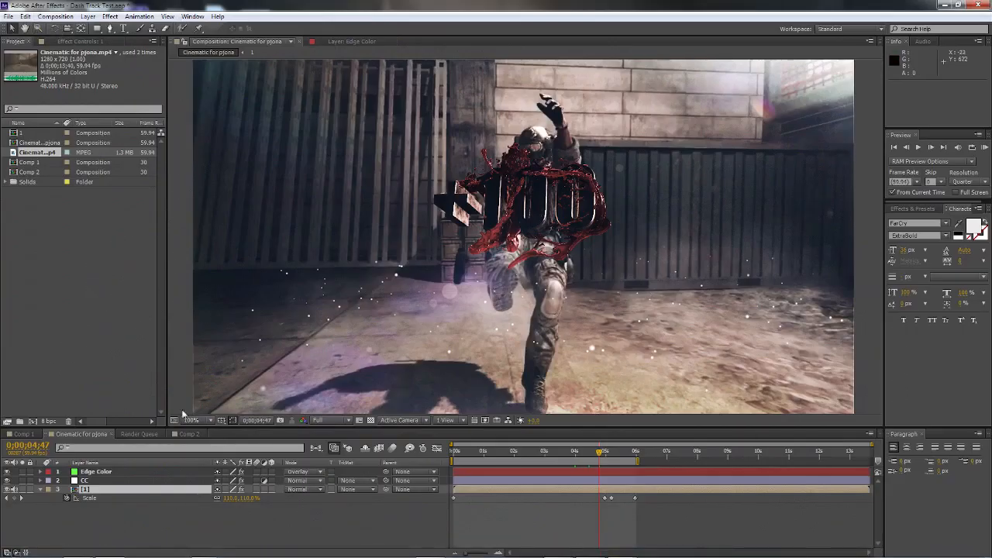
# Step: In Comp 2, move the current time to the start and set the preview resolution to Full
pyautogui.click(189, 434)
pyautogui.moveTo(455, 449); pyautogui.dragTo(458, 454)
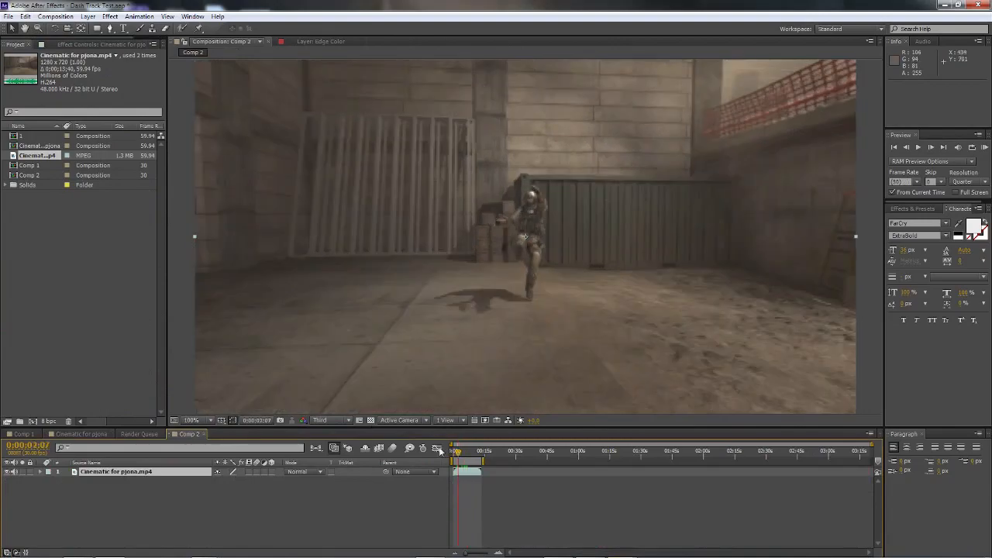
pyautogui.click(346, 421)
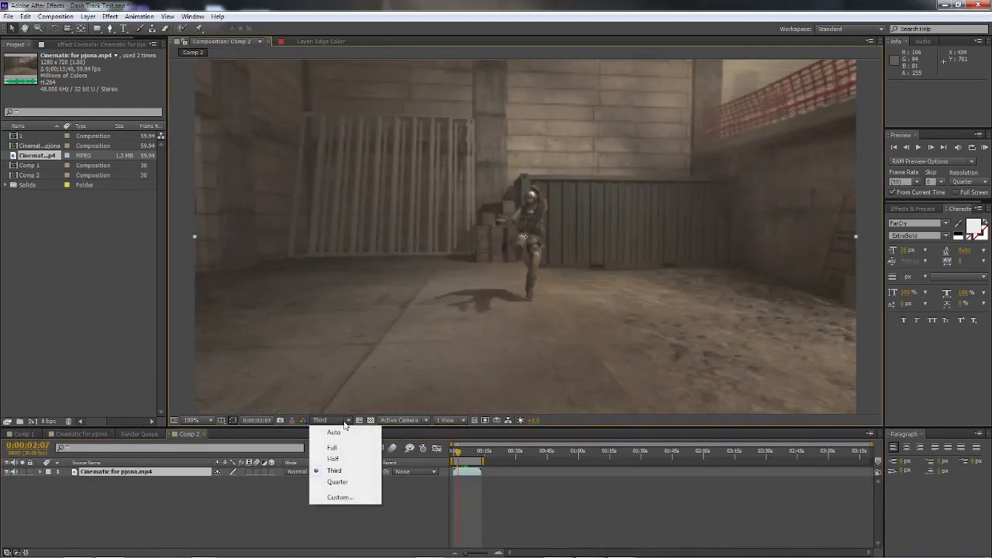
pyautogui.click(231, 469)
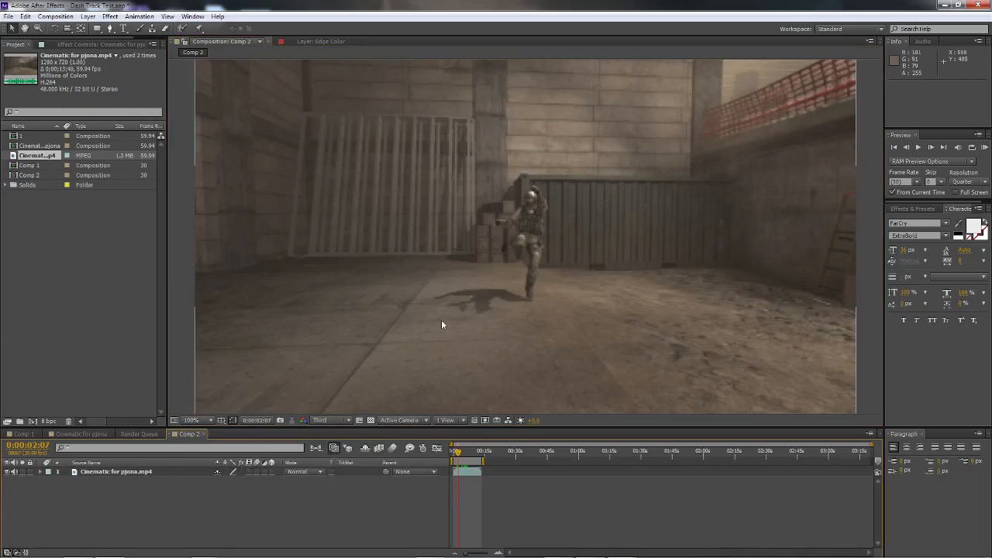
pyautogui.click(341, 420)
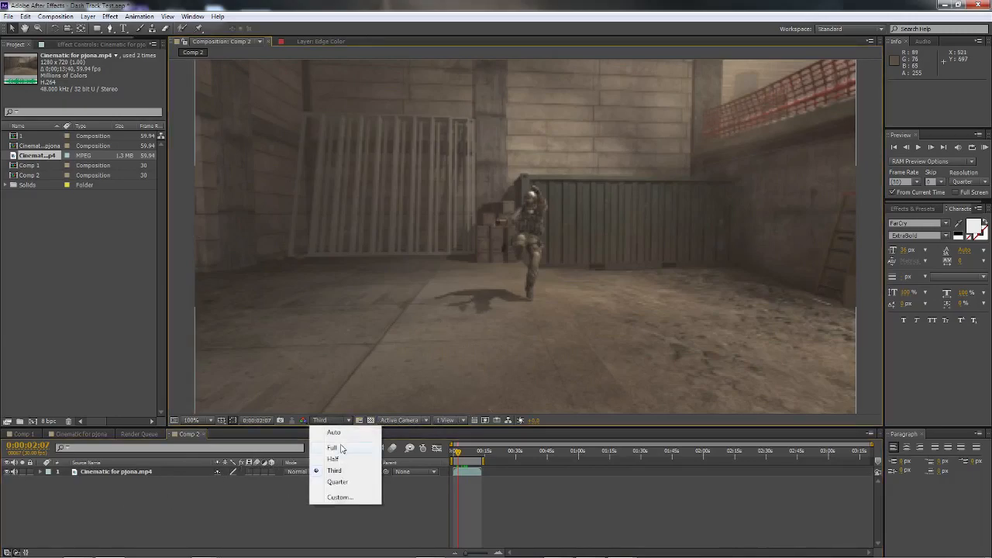
pyautogui.click(334, 470)
pyautogui.click(458, 452)
pyautogui.moveTo(458, 453); pyautogui.dragTo(451, 453)
pyautogui.click(340, 420)
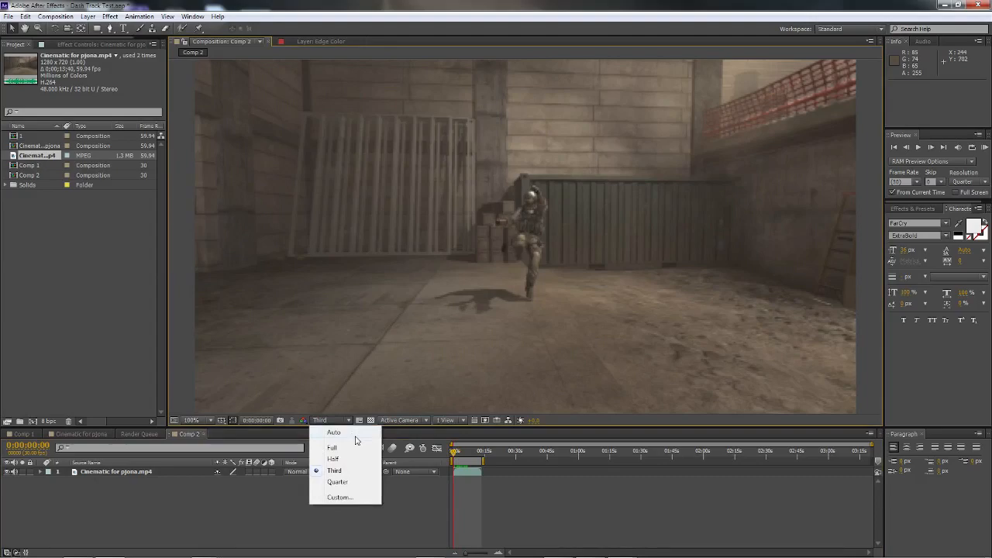
pyautogui.click(331, 449)
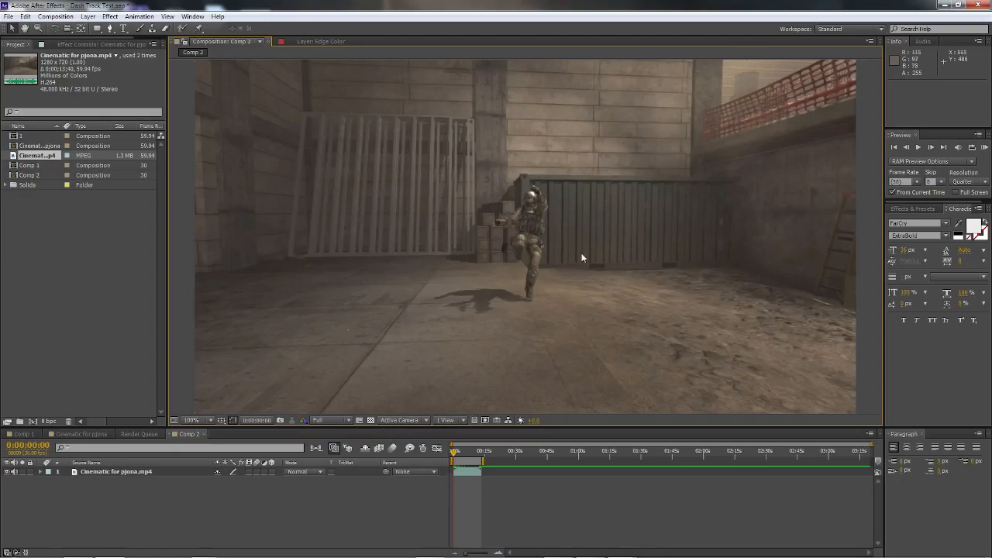
# Step: Track the camera of the Cinematic for pjona.mp4 layer with Detailed Analysis enabled
pyautogui.rightClick(134, 475)
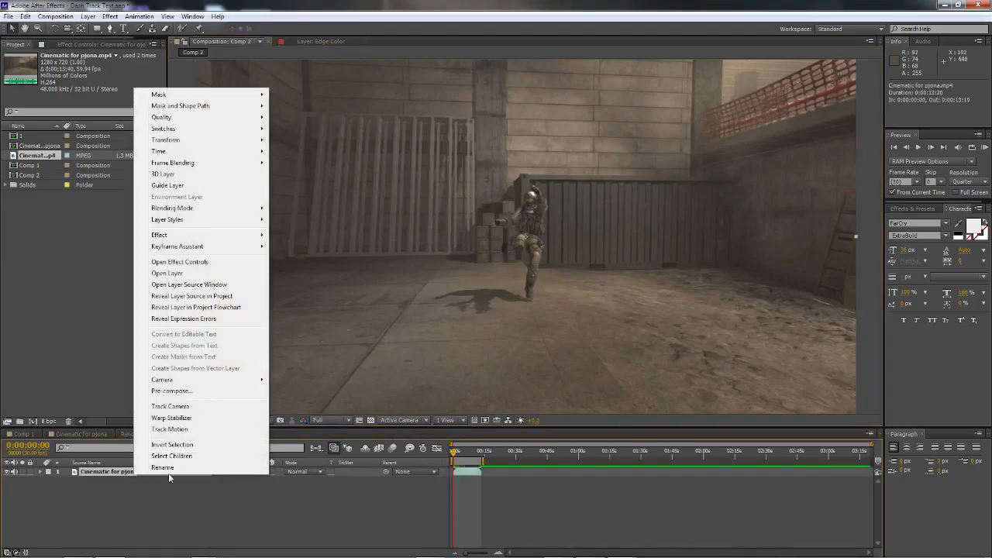
pyautogui.click(169, 406)
pyautogui.click(14, 152)
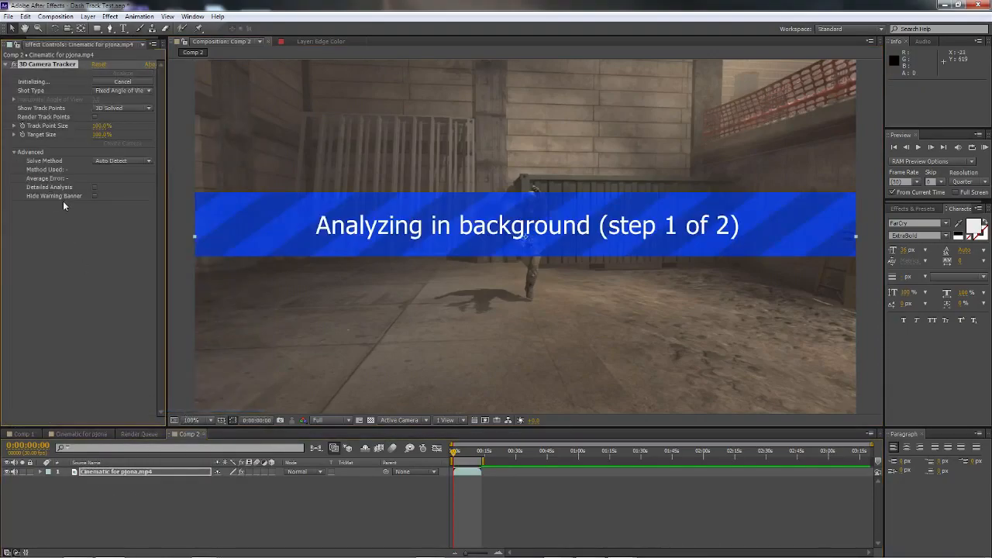
pyautogui.click(94, 187)
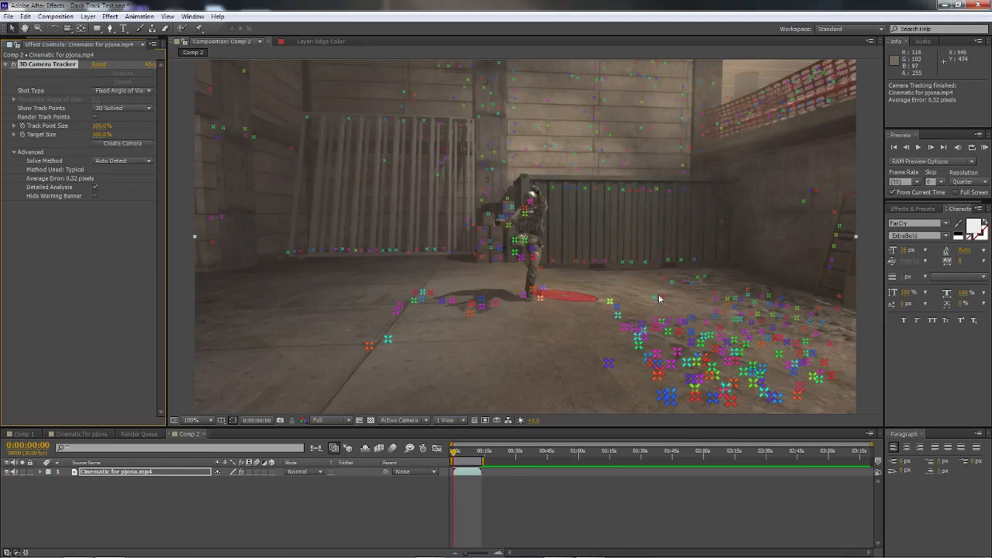
# Step: At 0:00:07:06, create a null and camera from the track points on the running soldier's body
pyautogui.click(466, 452)
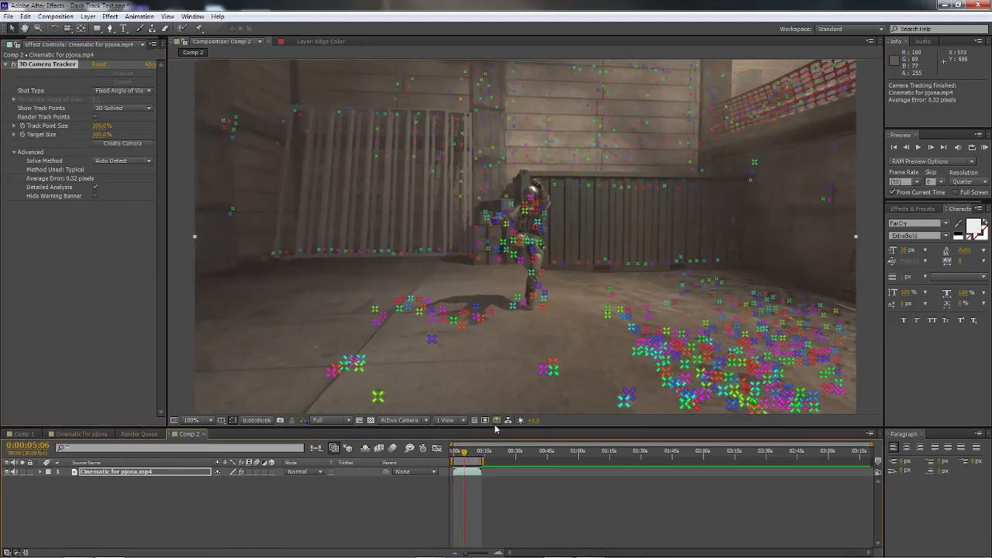
pyautogui.moveTo(465, 452); pyautogui.dragTo(471, 453)
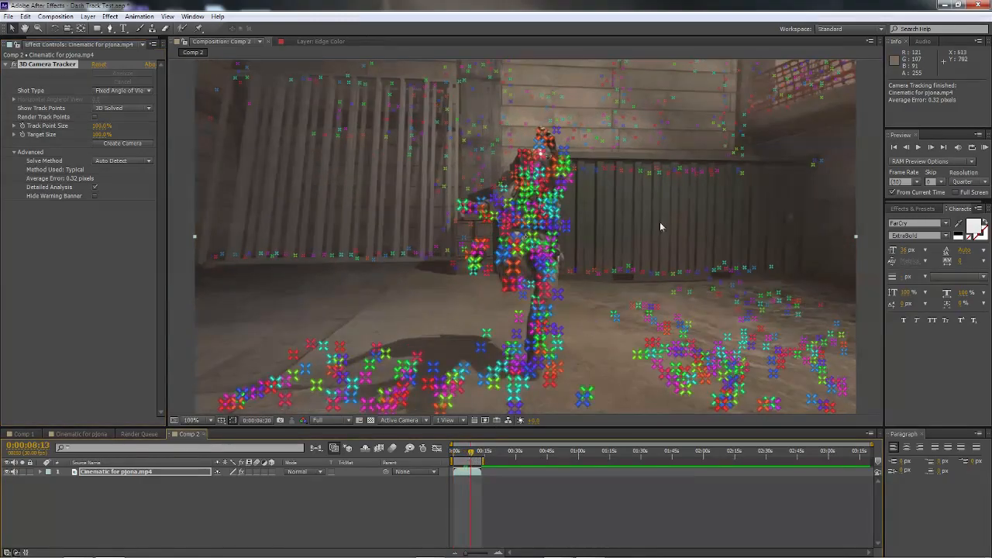
pyautogui.moveTo(468, 454); pyautogui.dragTo(470, 453)
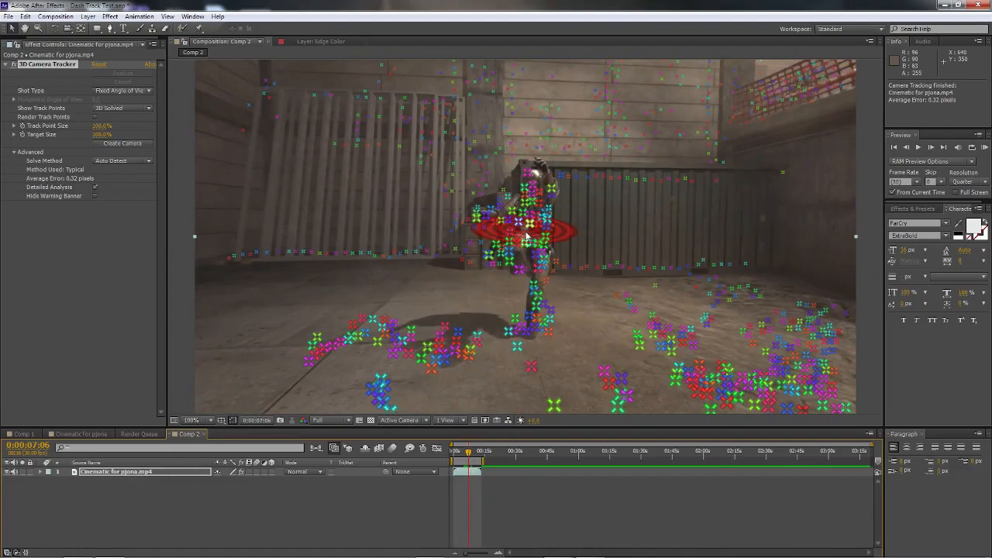
pyautogui.rightClick(527, 237)
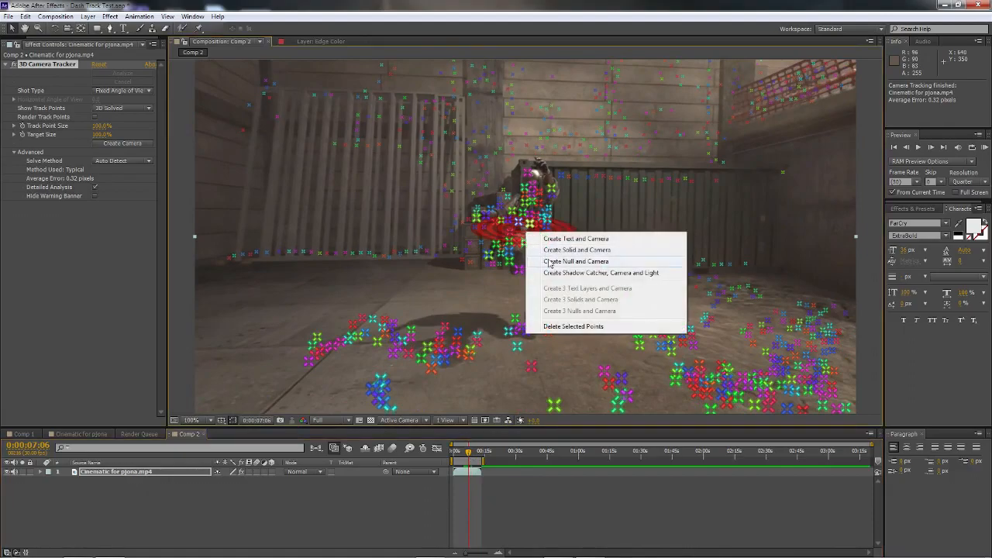
pyautogui.click(548, 262)
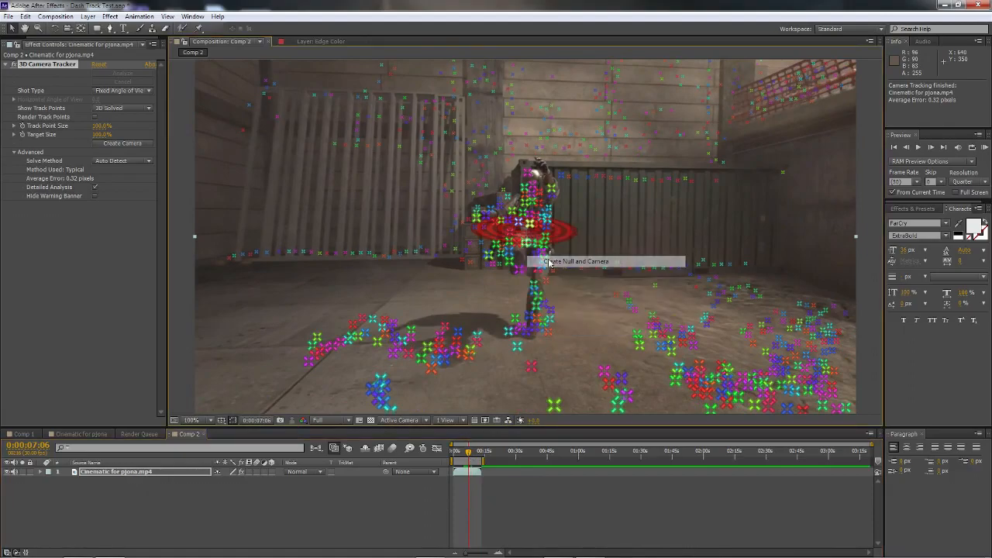
# Step: Add a text layer reading "+100" beside the soldier's head and select its characters
pyautogui.hotkey('ctrl', 't')
pyautogui.click(499, 180)
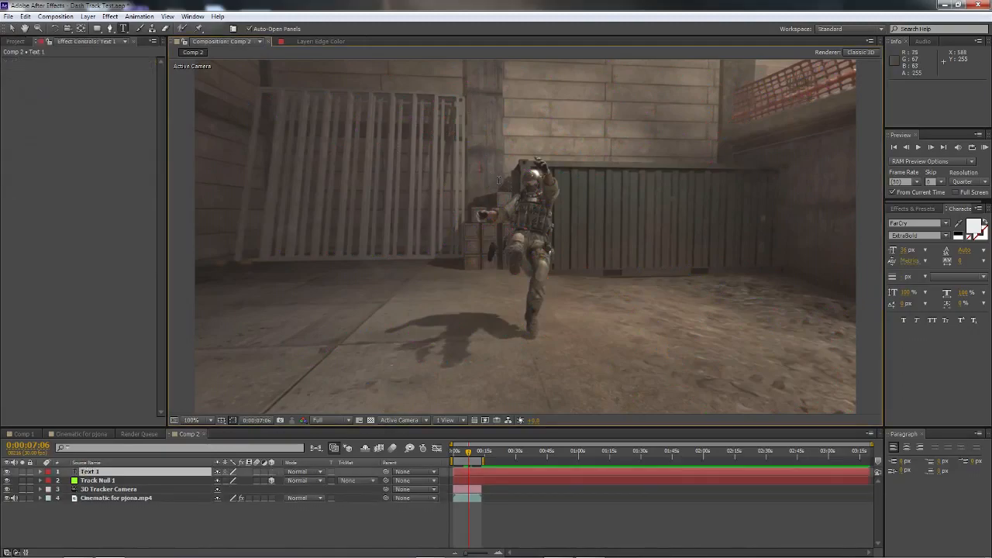
pyautogui.write('+100')
pyautogui.moveTo(529, 172); pyautogui.dragTo(457, 169)
# Step: Set the font of the +100 text to Living Hell
pyautogui.click(914, 224)
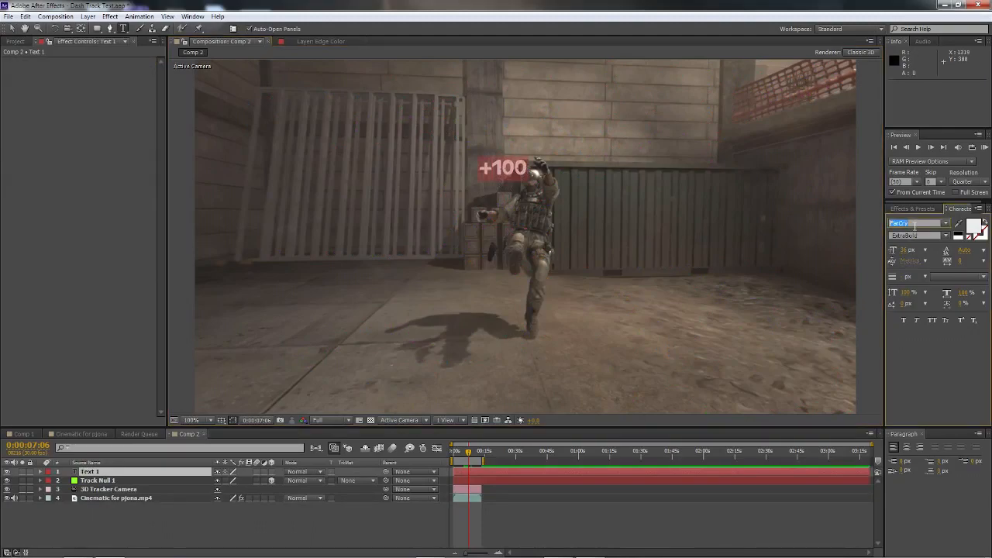
pyautogui.scroll(1, 915, 226)
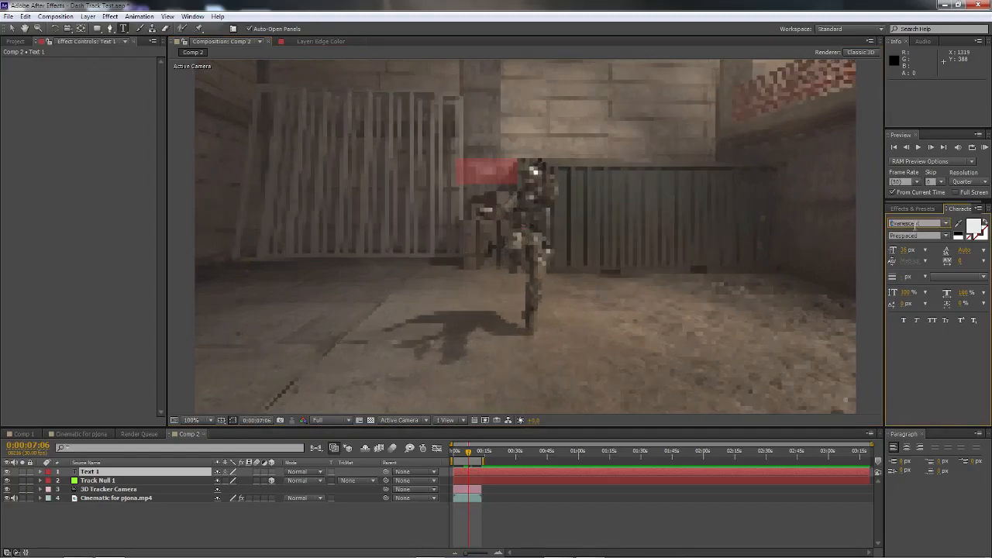
pyautogui.scroll(3, 916, 226)
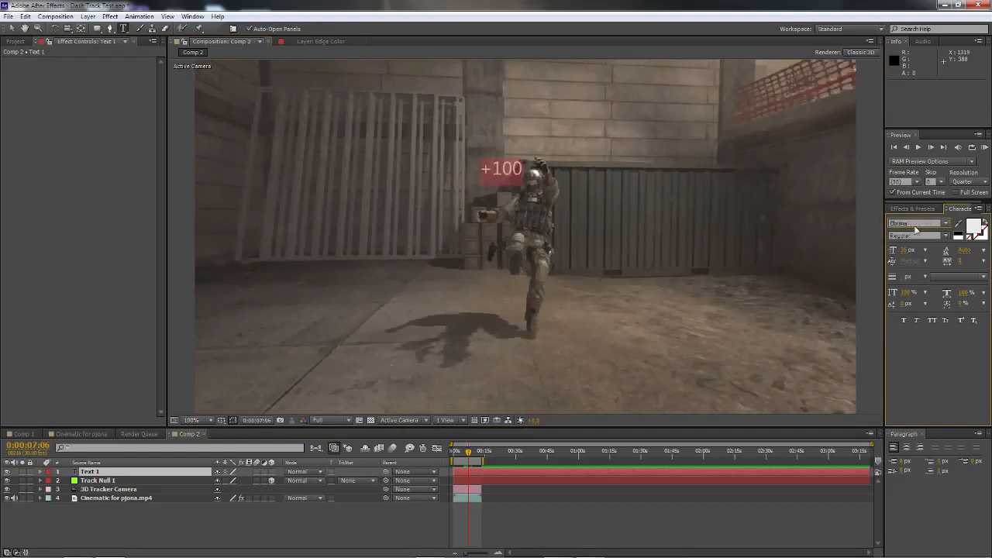
pyautogui.scroll(5, 915, 225)
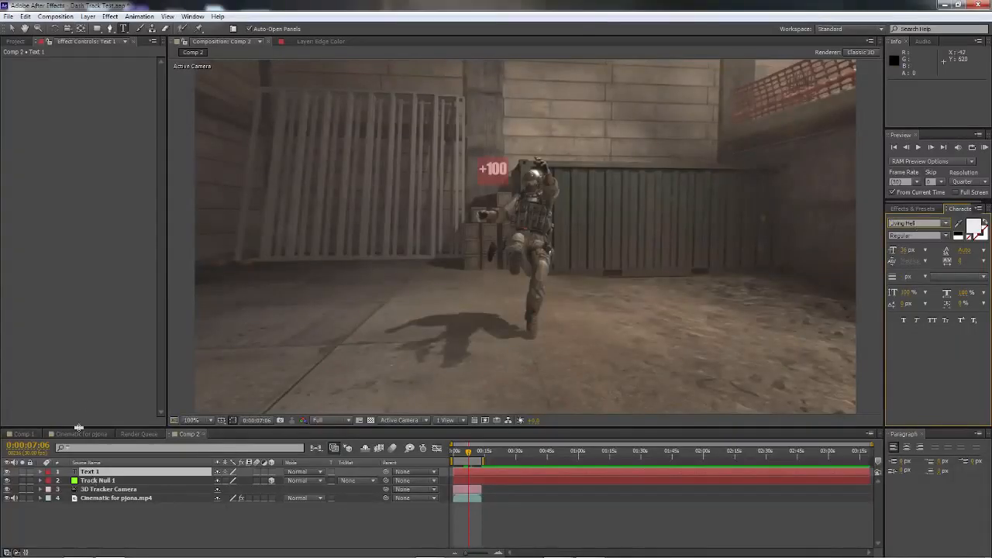
# Step: Create a black solid at composition size, named "3dd"
pyautogui.rightClick(85, 105)
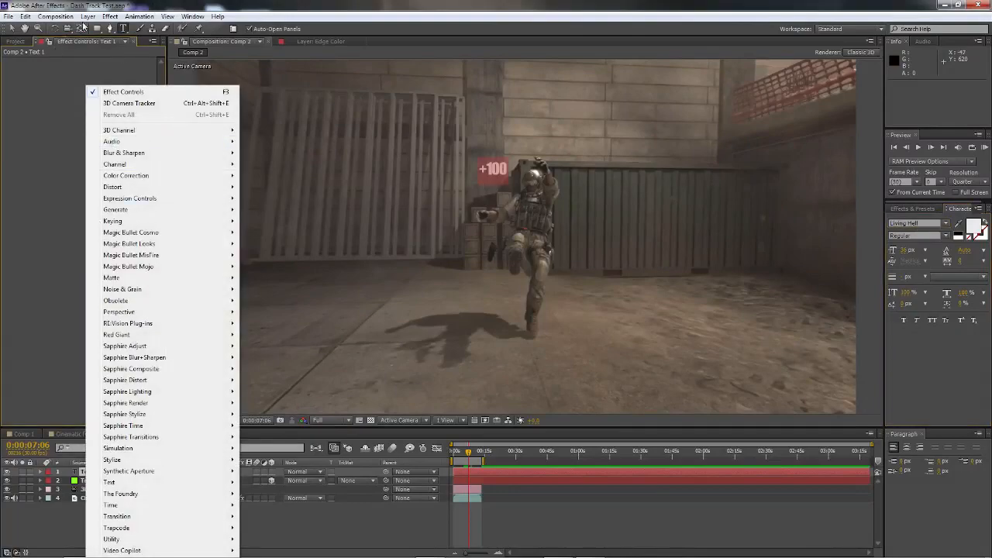
pyautogui.click(88, 16)
pyautogui.moveTo(116, 28)
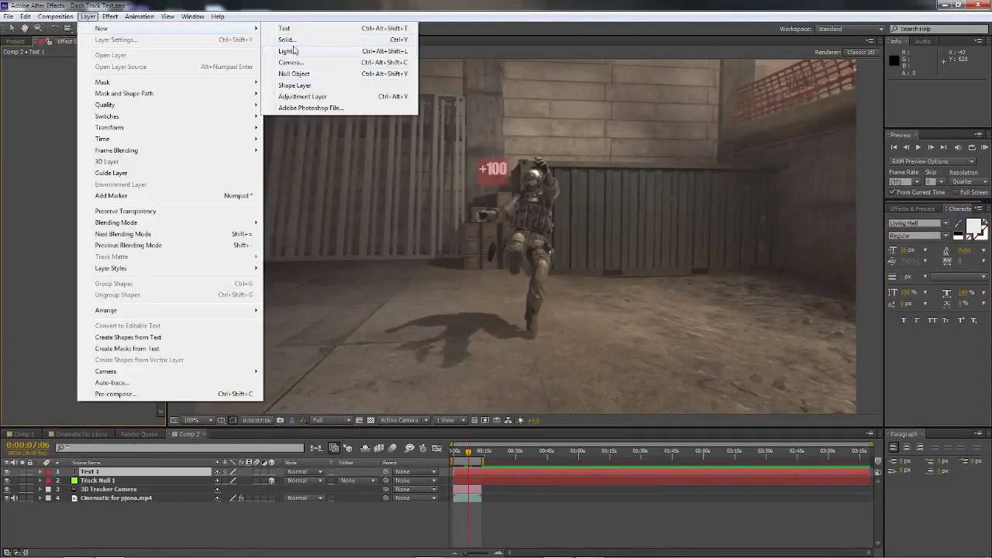
pyautogui.click(286, 40)
pyautogui.write('3dd')
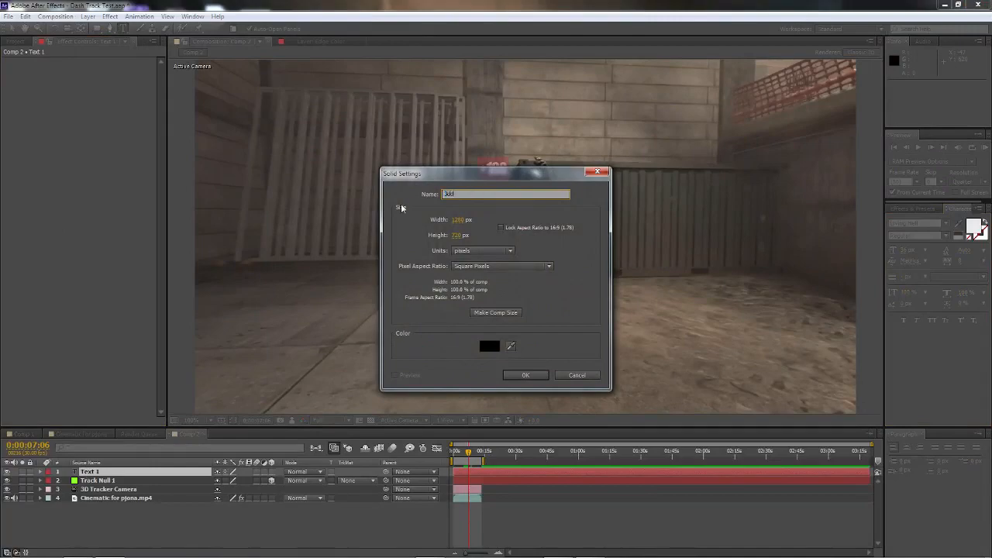
pyautogui.click(501, 315)
pyautogui.click(526, 375)
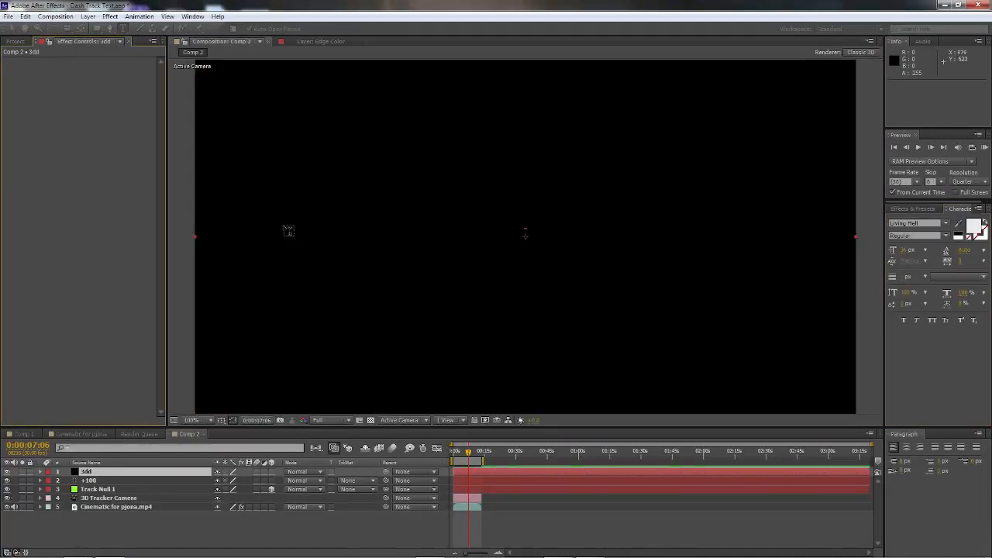
# Step: Apply the Video Copilot Element effect to the 3dd solid and hide the +100 text layer
pyautogui.click(89, 17)
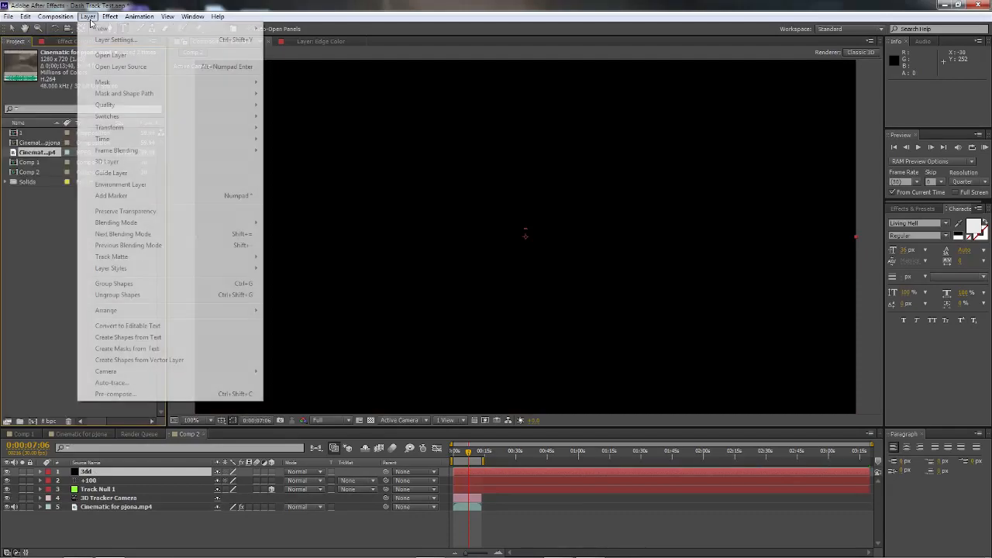
pyautogui.moveTo(111, 17)
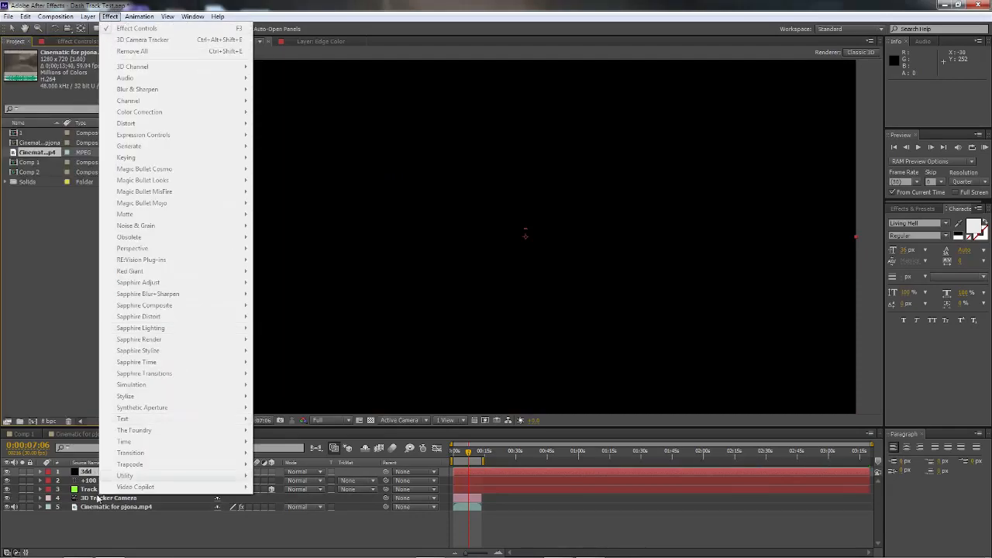
pyautogui.click(91, 470)
pyautogui.click(110, 16)
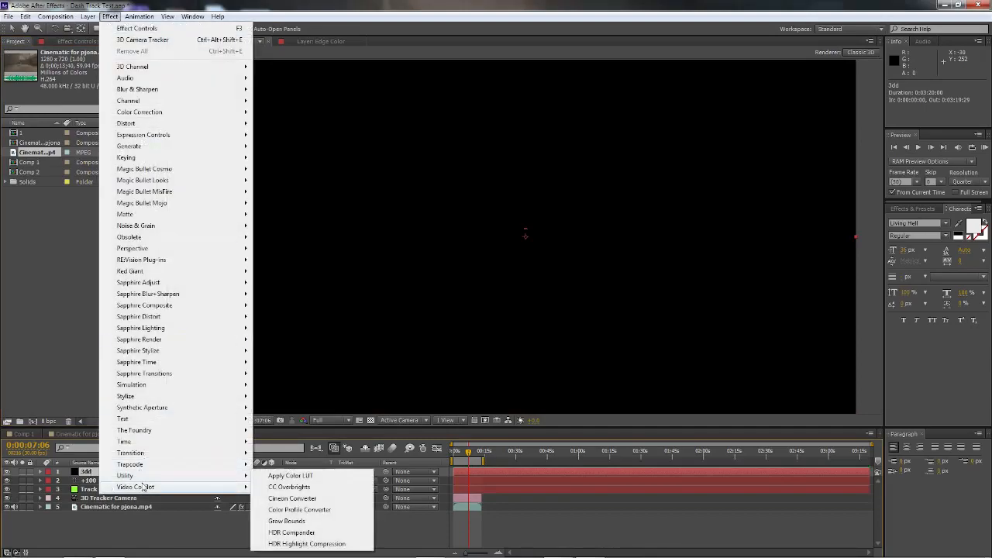
pyautogui.moveTo(143, 487)
pyautogui.click(299, 488)
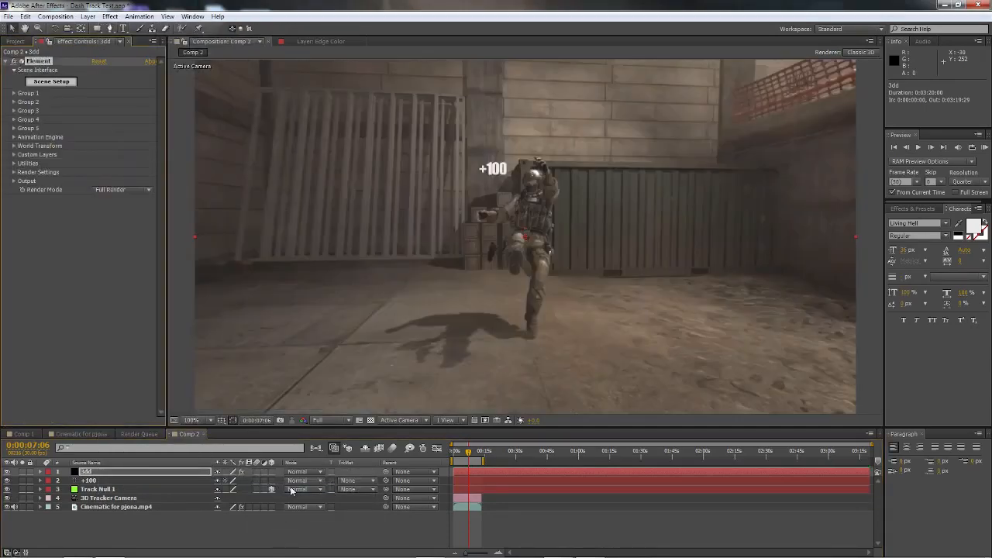
pyautogui.click(94, 482)
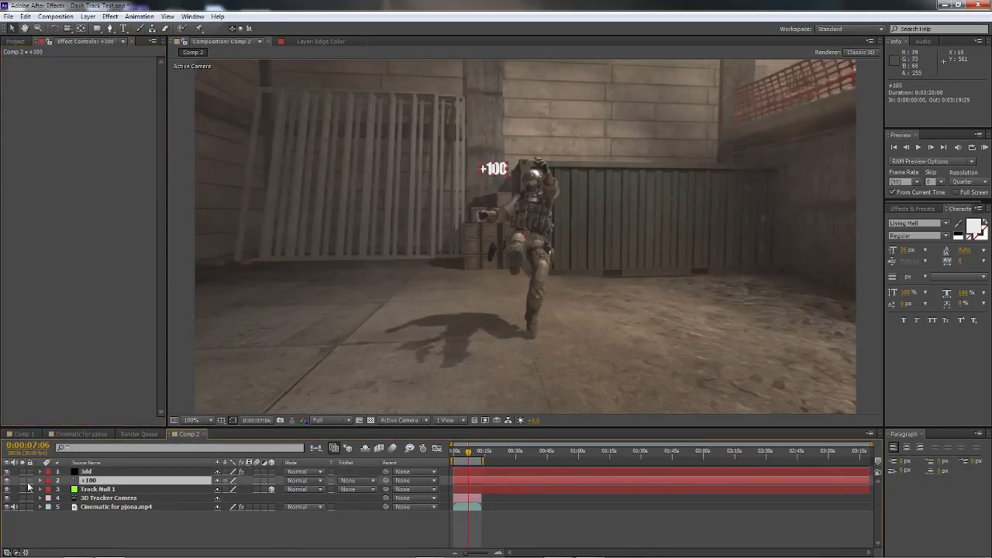
pyautogui.click(8, 481)
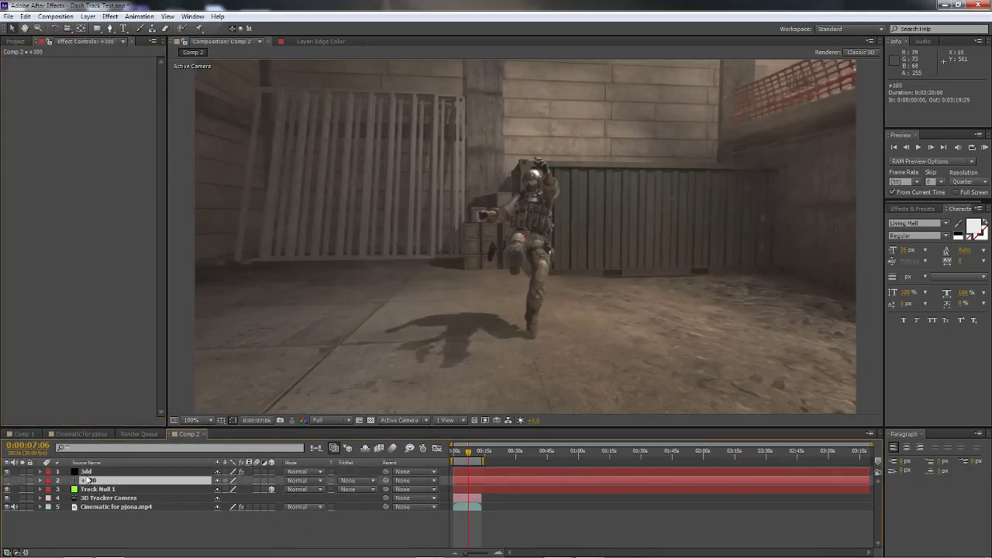
# Step: Assign the +100 text layer as Path Layer 1 in the Element effect's custom text and masks on the 3dd solid
pyautogui.click(86, 471)
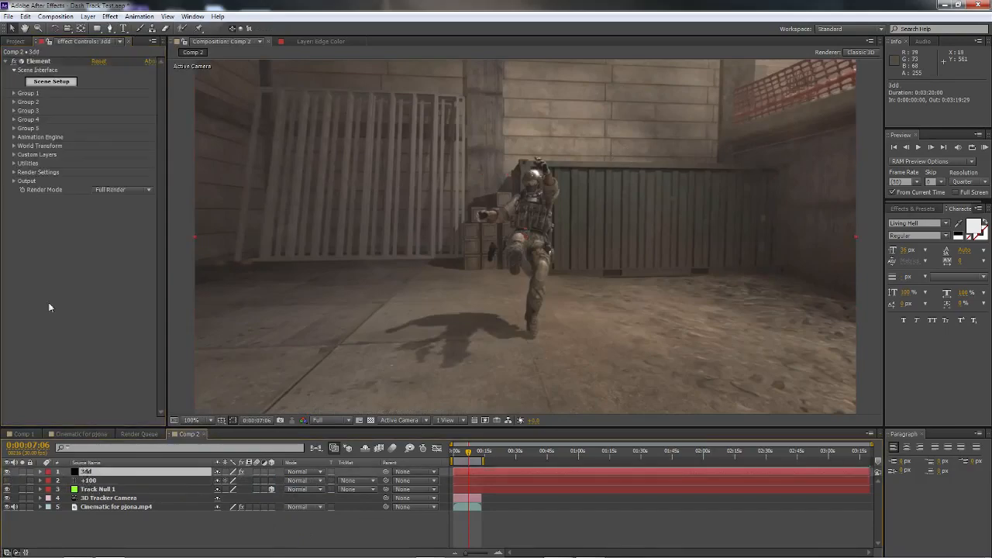
pyautogui.click(14, 155)
pyautogui.click(22, 164)
pyautogui.click(114, 174)
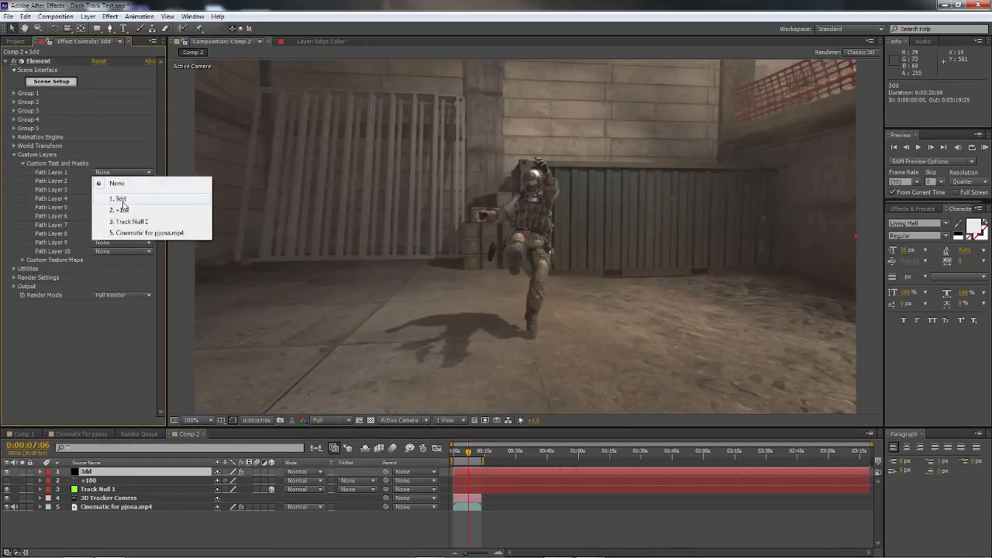
pyautogui.click(124, 210)
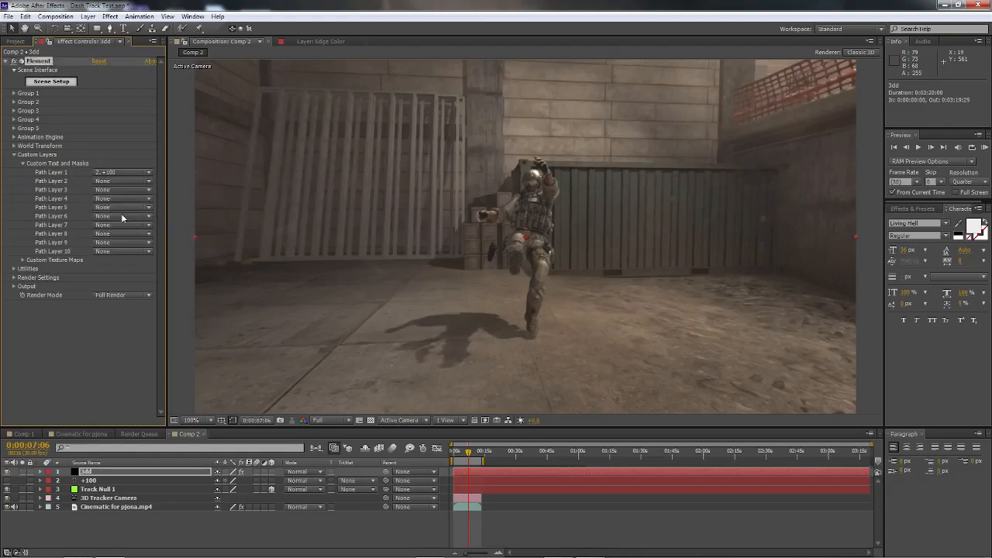
pyautogui.click(14, 155)
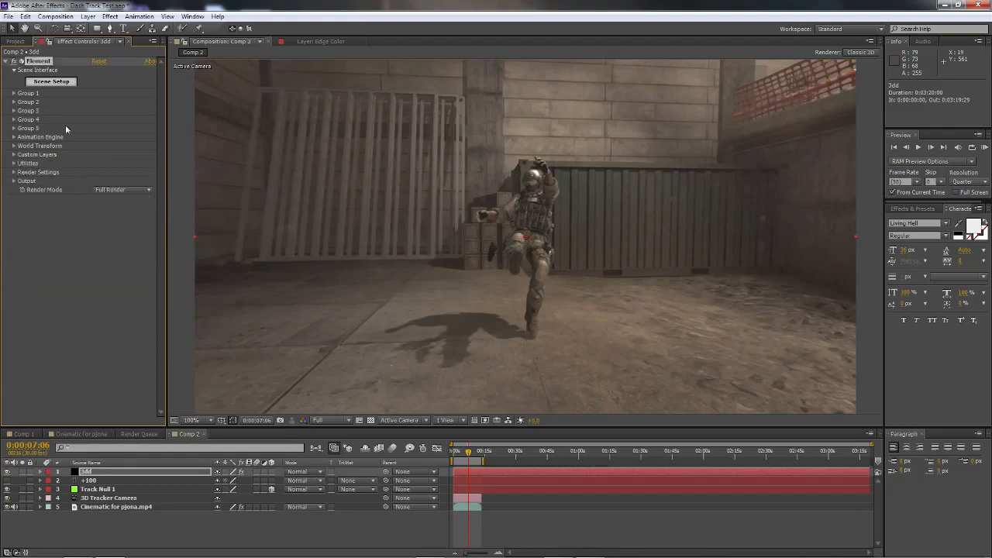
# Step: Extrude the +100 text in Element's scene setup, set Bevel 1's Extrude to 0.75 and expand its edges slightly
pyautogui.click(53, 83)
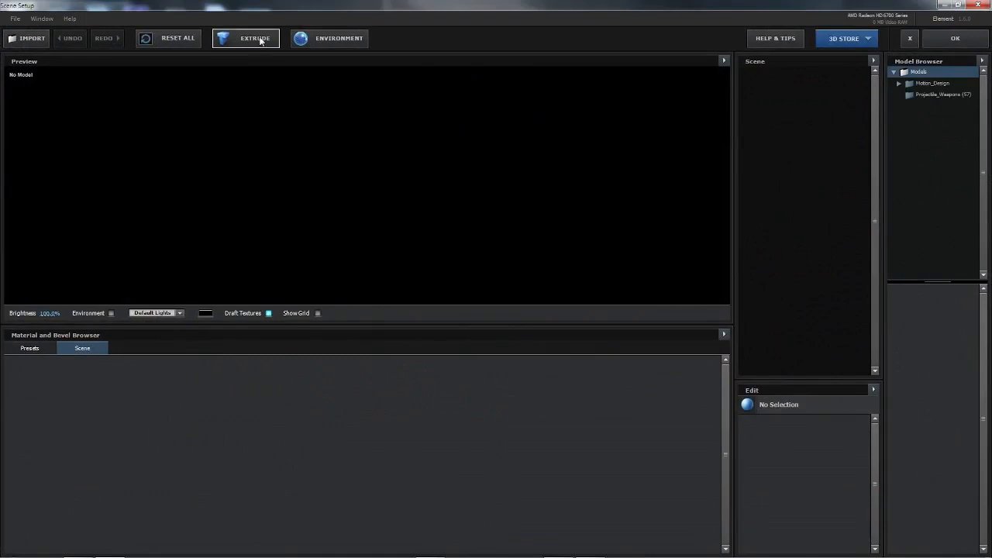
pyautogui.click(261, 41)
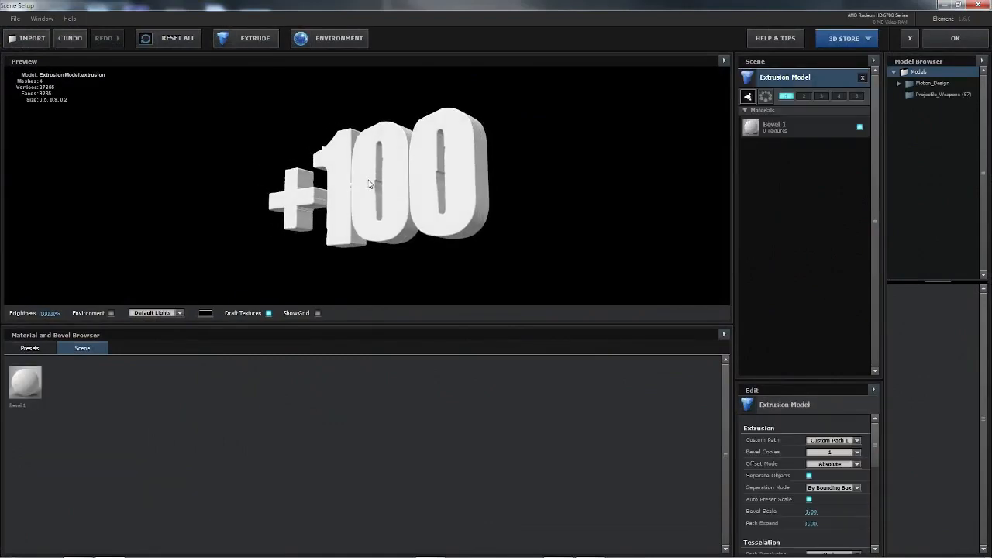
pyautogui.scroll(5, 399, 206)
pyautogui.click(812, 132)
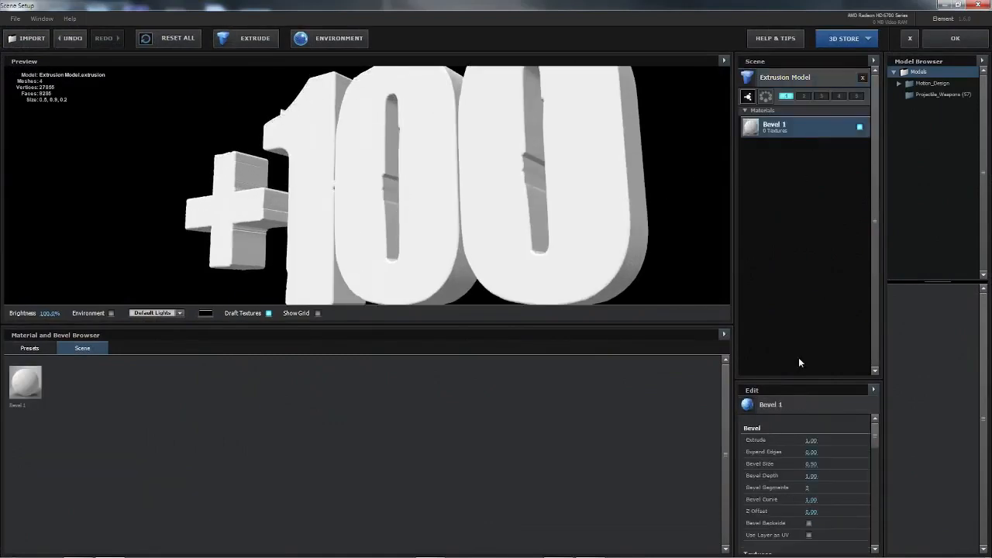
pyautogui.moveTo(800, 441); pyautogui.dragTo(836, 452)
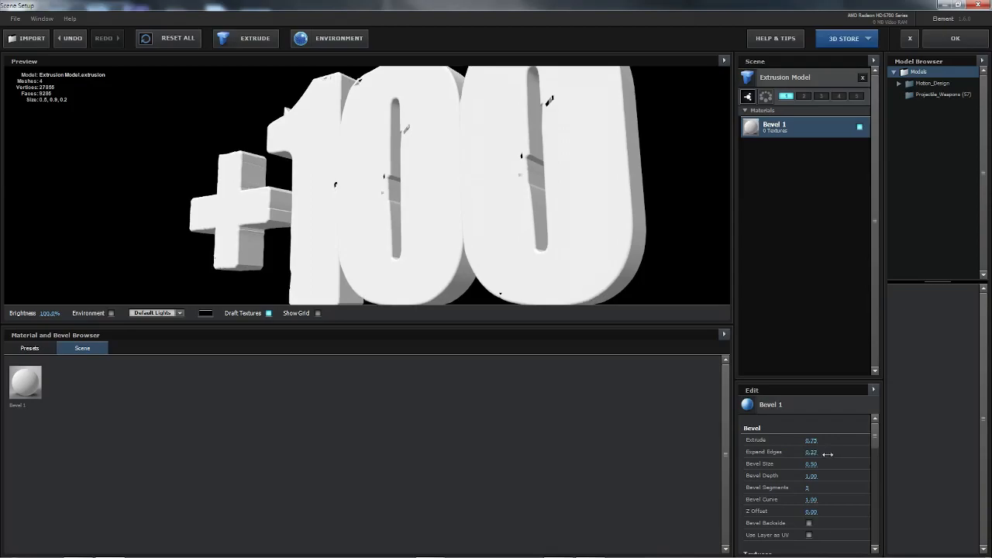
pyautogui.click(956, 38)
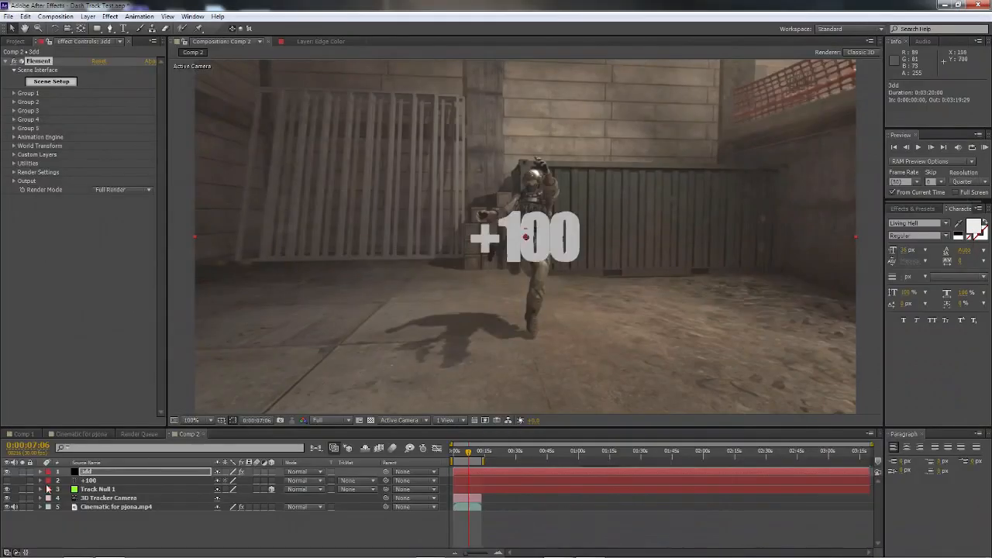
# Step: Show the +100 text layer again, scale it to 579% and place it over the Element text in the frame's centre
pyautogui.click(7, 481)
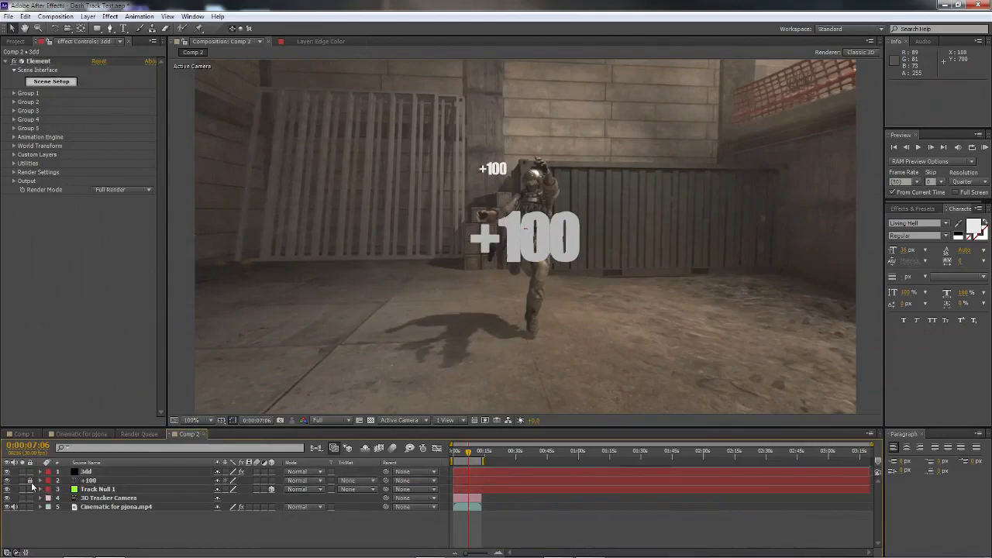
pyautogui.click(91, 484)
pyautogui.press('s')
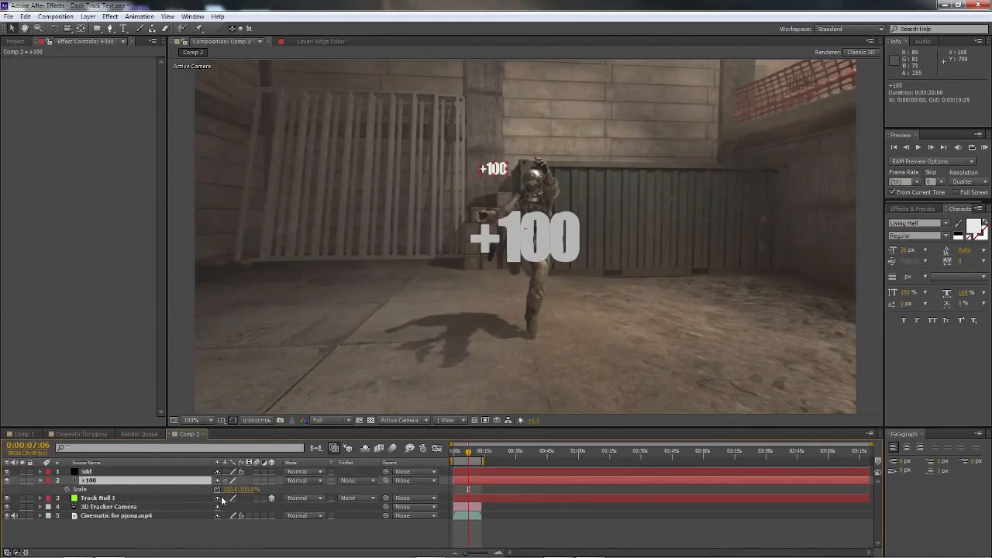
pyautogui.moveTo(228, 491); pyautogui.dragTo(480, 495)
pyautogui.moveTo(544, 140); pyautogui.dragTo(497, 234)
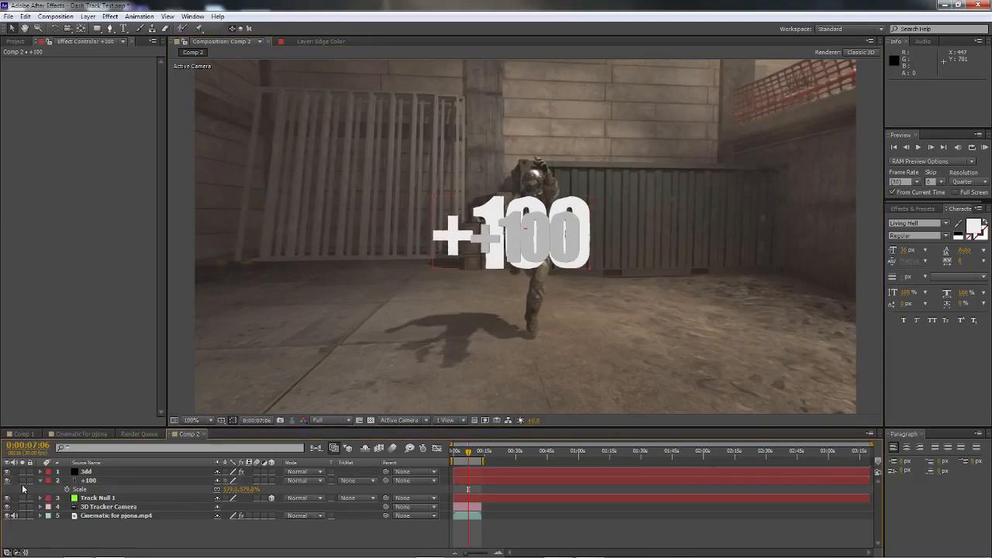
# Step: Isolate the +100 text layer, set its font to Megatron Condensed Italic, then end the isolation and hide the layer
pyautogui.click(22, 481)
pyautogui.click(934, 224)
pyautogui.press('Down')
pyautogui.press('Down')
pyautogui.press('Down')
pyautogui.press('Down')
pyautogui.press('Down')
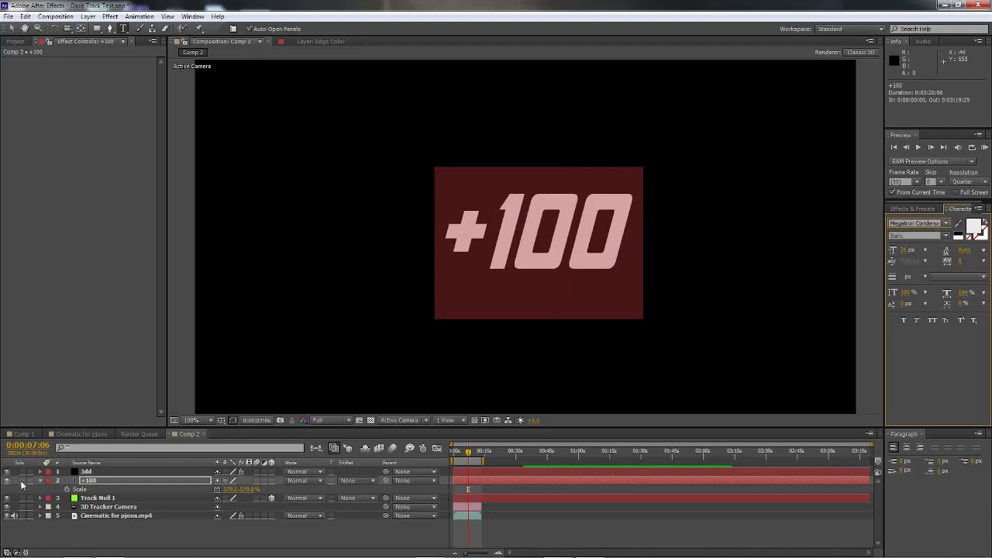
pyautogui.click(21, 481)
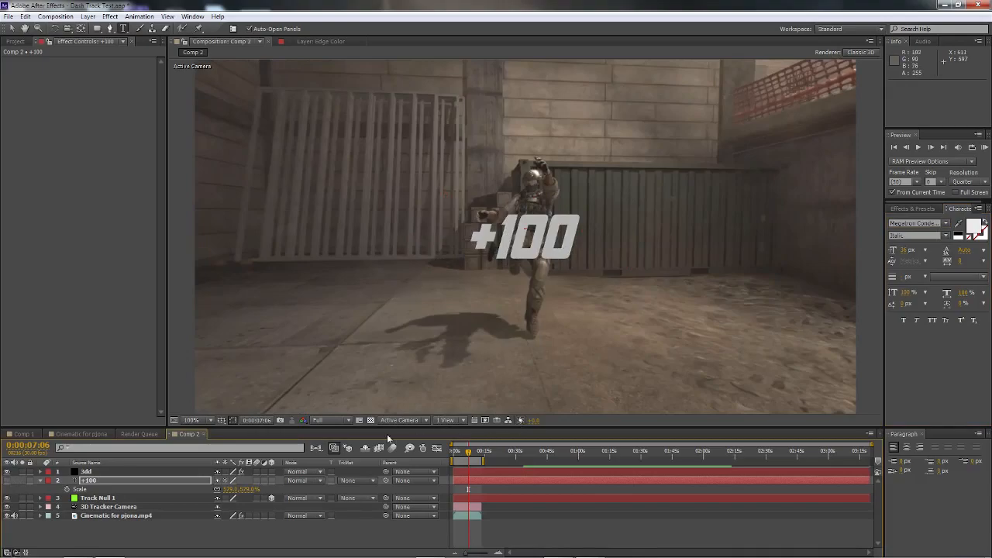
# Step: Set the preview resolution to Third, go to 0:00:07:28 and switch back to the Selection tool
pyautogui.click(319, 419)
pyautogui.click(345, 467)
pyautogui.moveTo(462, 454); pyautogui.dragTo(469, 453)
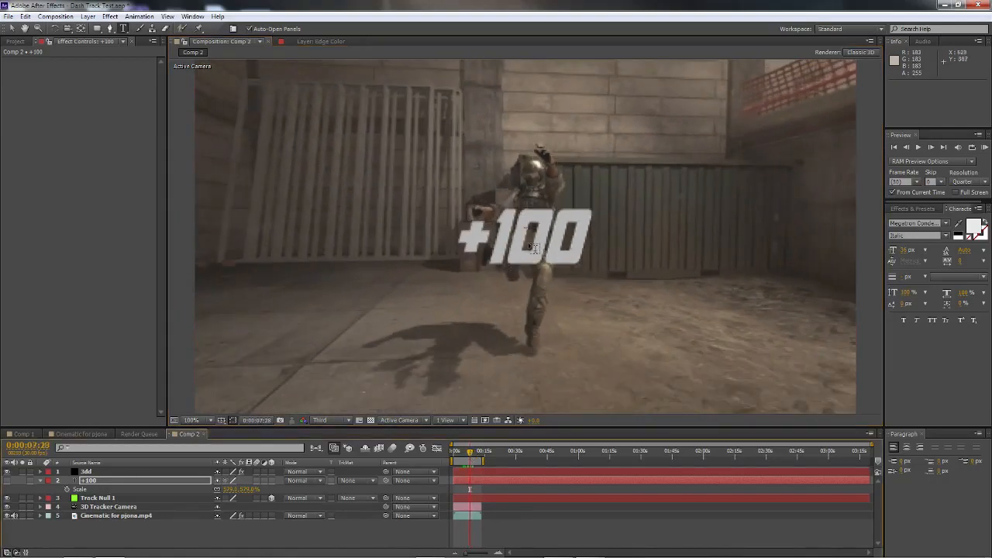
pyautogui.press('v')
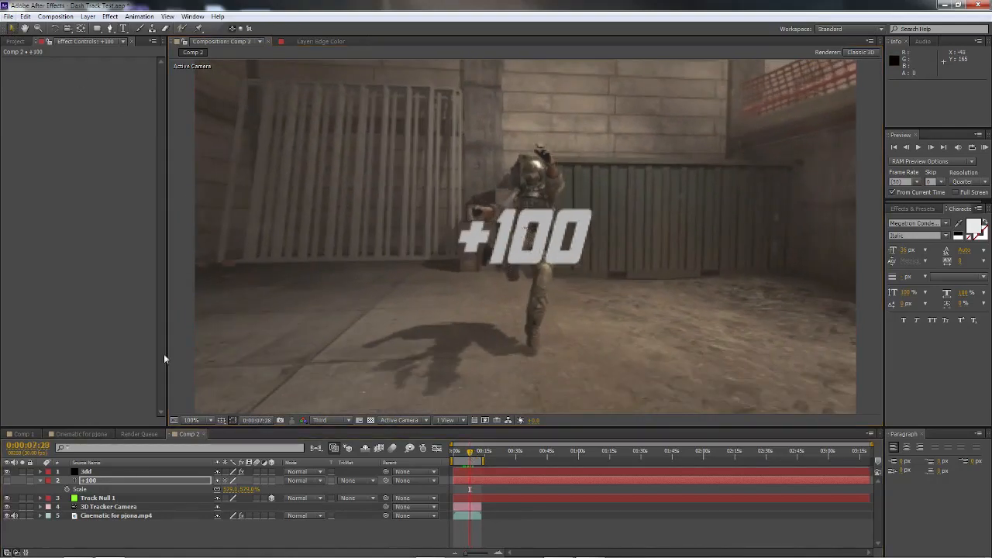
# Step: Reveal Track Null 1's position and open the Particle Replicator settings of Element's Group 1 on the 3dd layer
pyautogui.click(106, 501)
pyautogui.press('p')
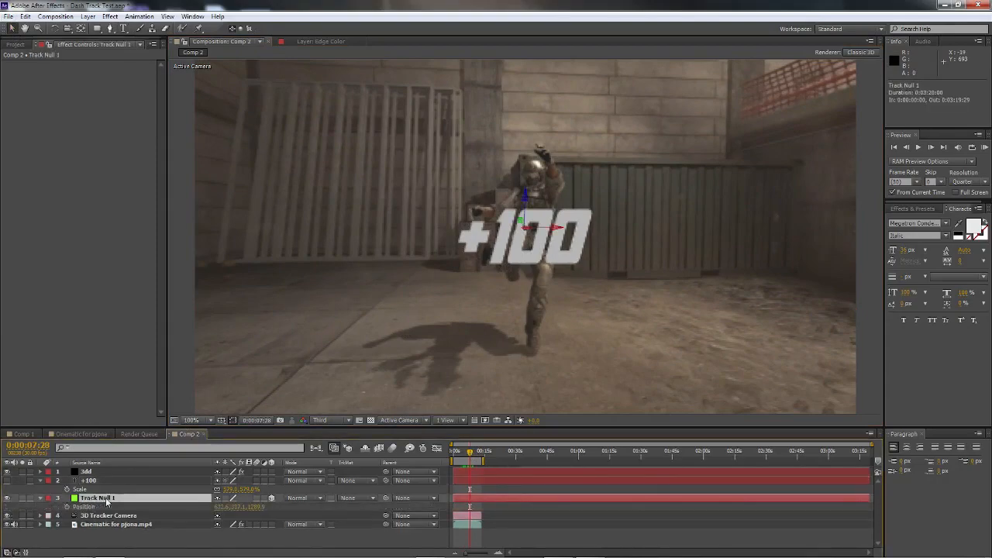
pyautogui.click(87, 473)
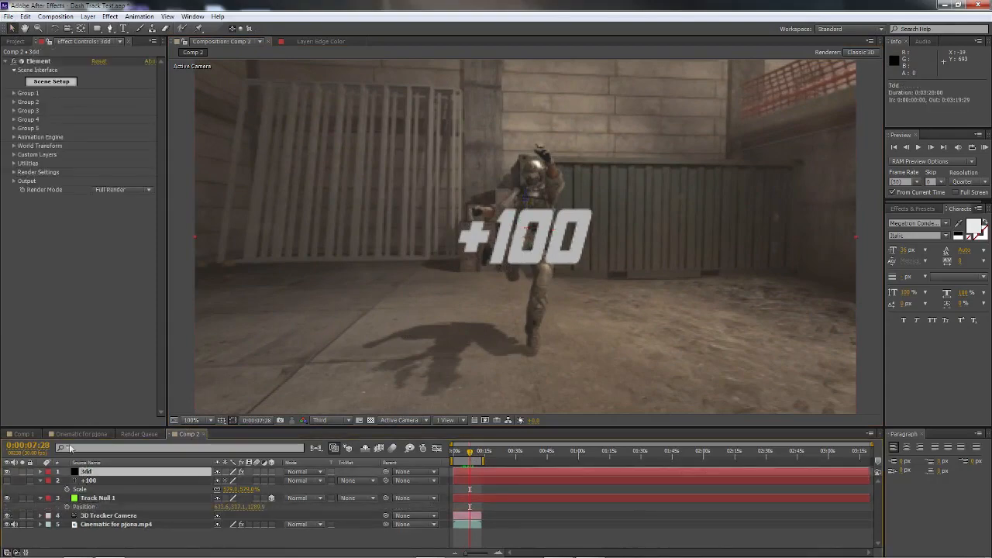
pyautogui.click(14, 94)
pyautogui.click(23, 101)
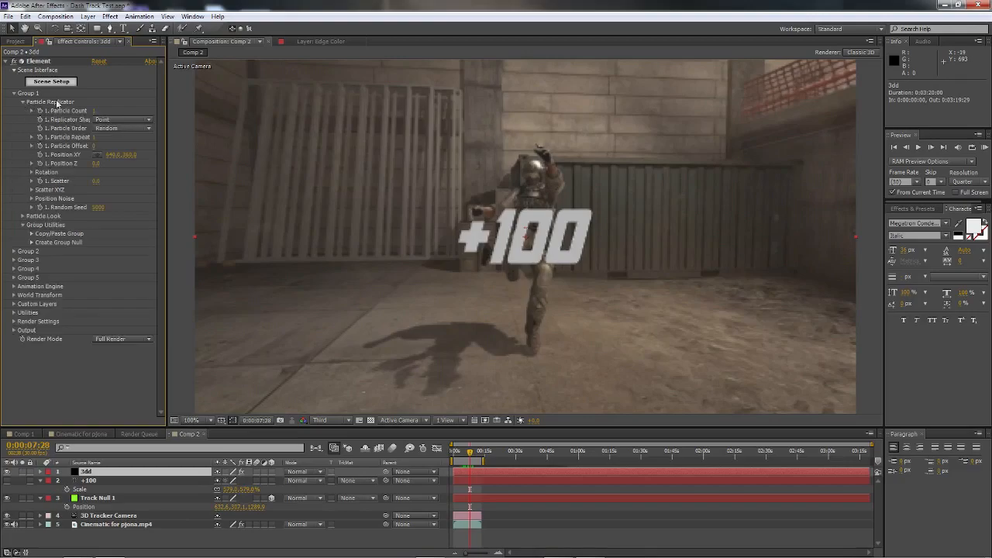
# Step: Copy Track Null 1's X and Y position values into Position XY of Element's Group 1
pyautogui.click(226, 508)
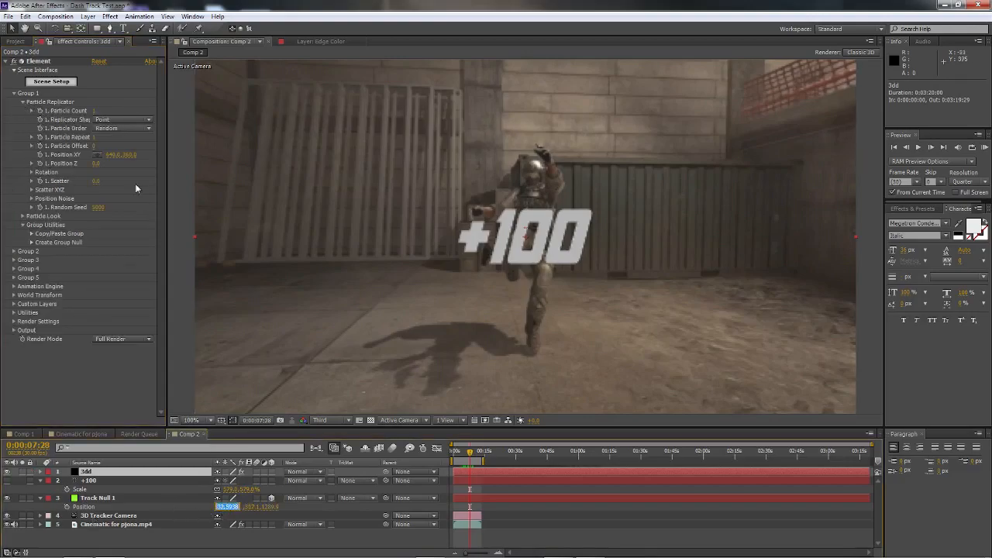
pyautogui.click(115, 155)
pyautogui.write('632.5938')
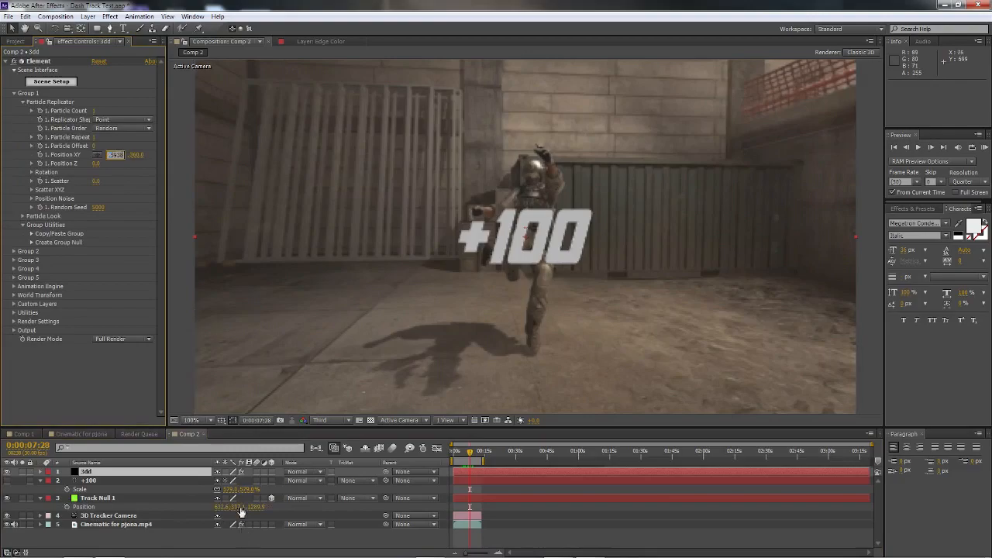
pyautogui.click(239, 508)
pyautogui.hotkey('ctrl', 'c')
pyautogui.click(136, 155)
pyautogui.hotkey('ctrl', 'v')
# Step: Copy Track Null 1's Z position value into Position Z of Element's Group 1
pyautogui.click(262, 508)
pyautogui.hotkey('ctrl', 'c')
pyautogui.click(97, 163)
pyautogui.hotkey('ctrl', 'v')
pyautogui.press('Return')
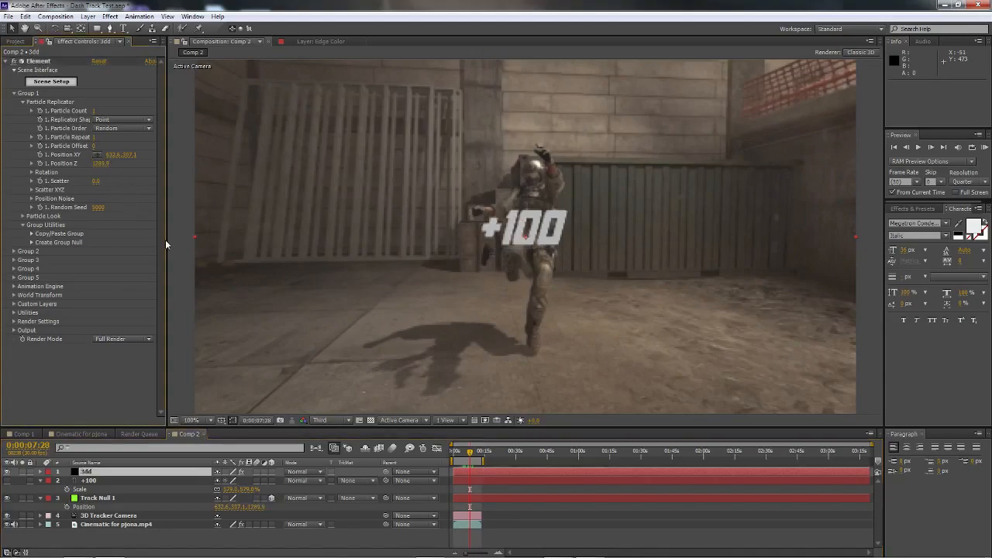
# Step: Go to 0:00:09:05 and raise the 3D text by setting the Y value of Group 1's Position XY to about 224
pyautogui.click(481, 454)
pyautogui.moveTo(481, 460); pyautogui.dragTo(473, 459)
pyautogui.moveTo(128, 155); pyautogui.dragTo(86, 155)
# Step: Tilt the 3D text with a small negative X rotation in Group 1, undo the extra rotation change and go to 0:00:07:20
pyautogui.click(32, 172)
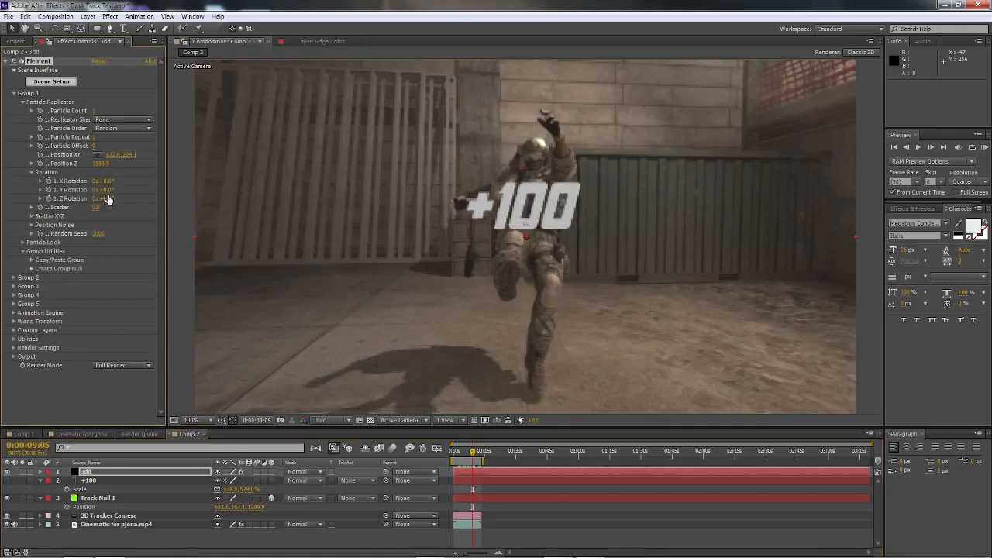
pyautogui.moveTo(111, 189); pyautogui.dragTo(95, 180)
pyautogui.hotkey('ctrl', 'z')
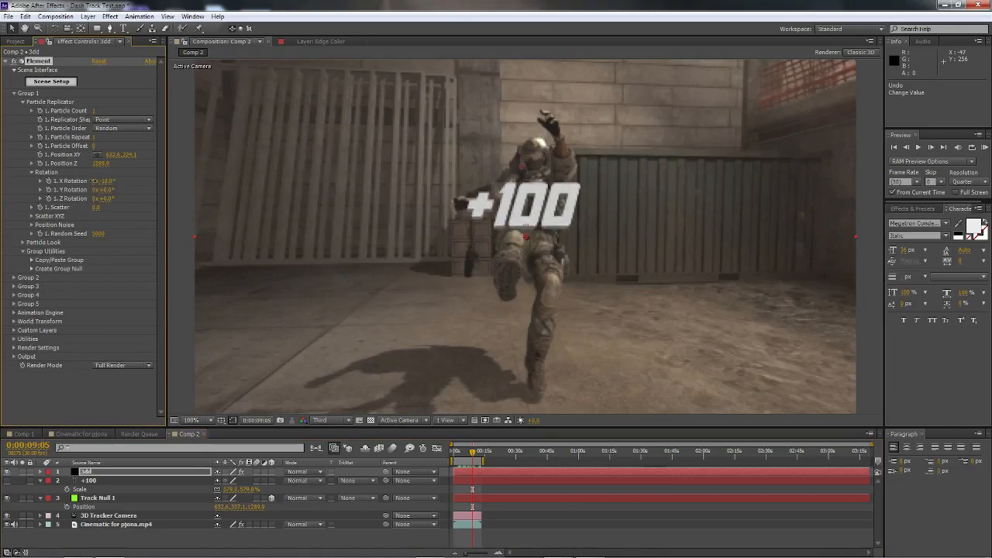
pyautogui.moveTo(472, 453); pyautogui.dragTo(472, 456)
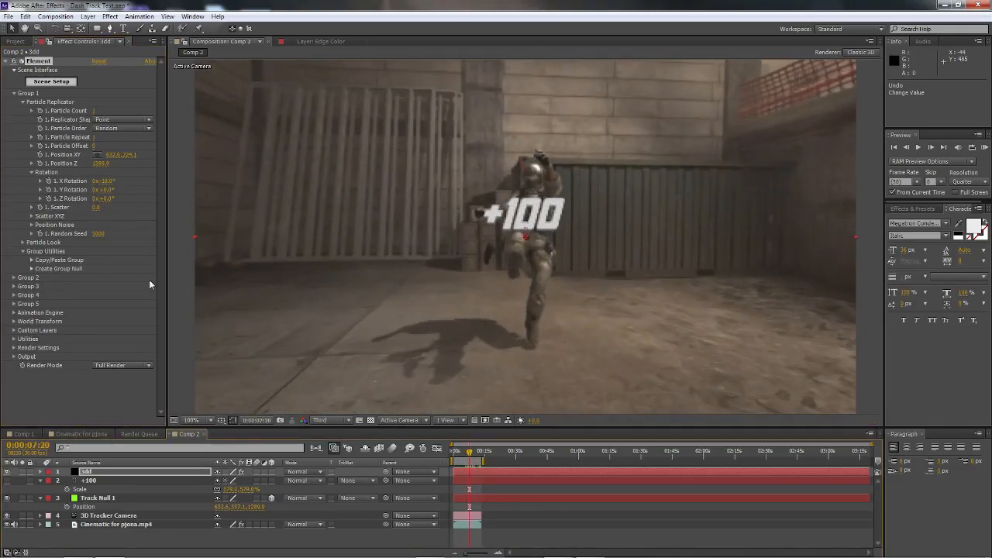
# Step: Set Group 1's Particle Size to 15 and the preview resolution to Half
pyautogui.click(23, 243)
pyautogui.click(101, 251)
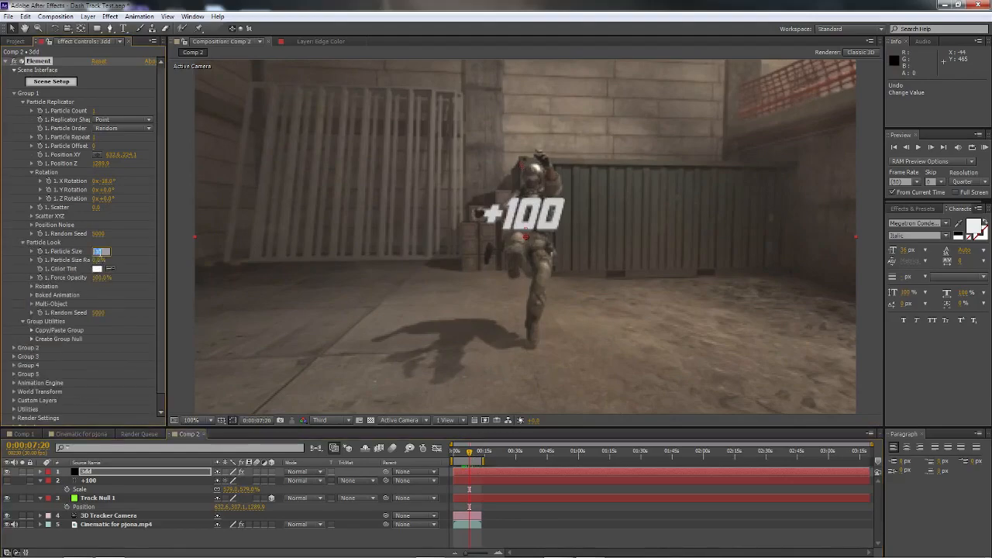
pyautogui.press('Return')
pyautogui.click(99, 252)
pyautogui.write('15')
pyautogui.press('Return')
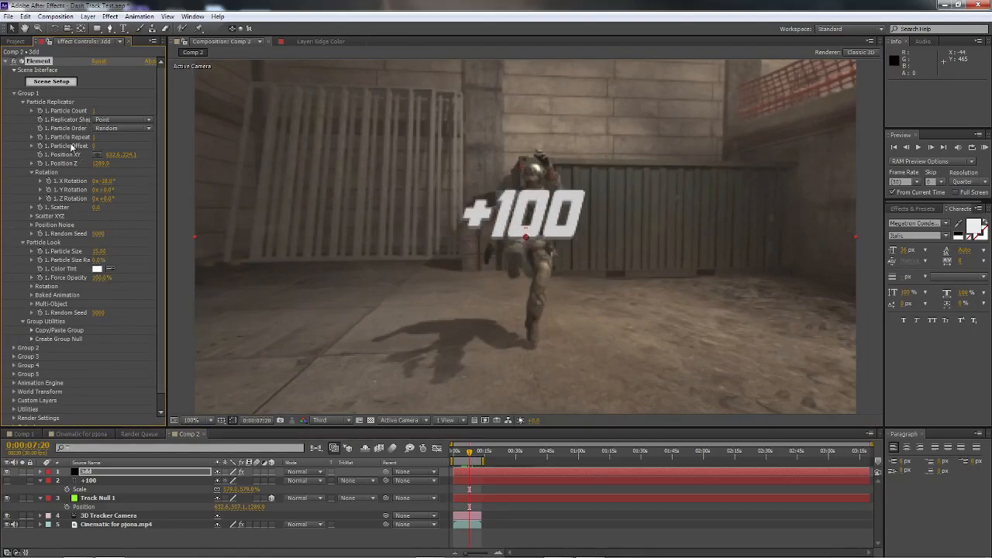
pyautogui.click(329, 420)
pyautogui.click(351, 461)
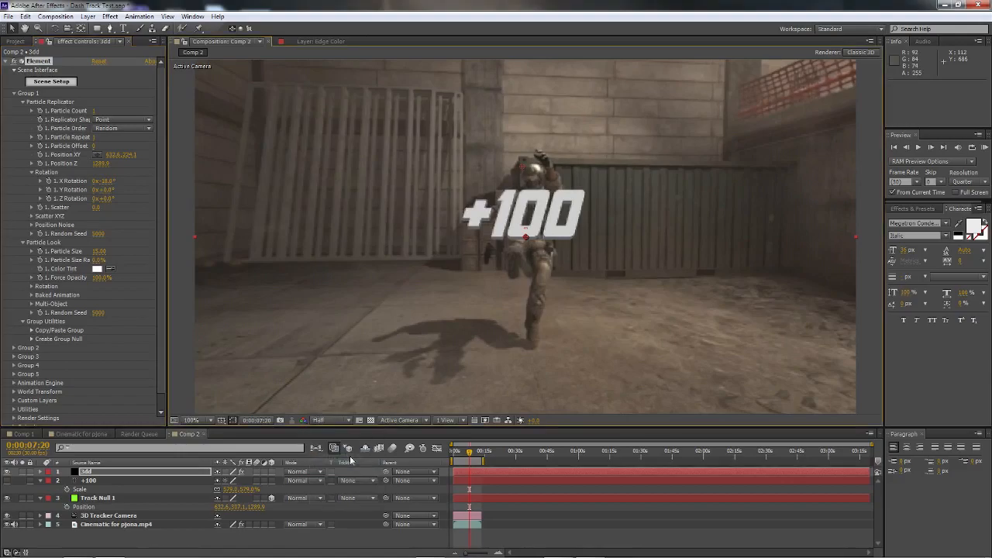
# Step: Deepen the +100 model in Element's scene setup by setting Bevel 1's Extrude to 1.60
pyautogui.click(62, 82)
pyautogui.moveTo(349, 144); pyautogui.dragTo(476, 179)
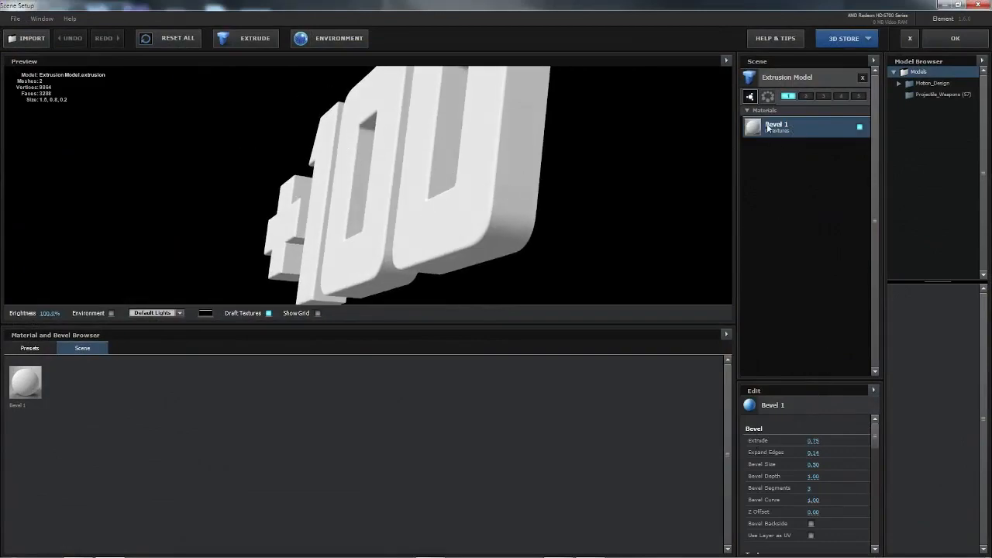
pyautogui.moveTo(813, 441); pyautogui.dragTo(873, 463)
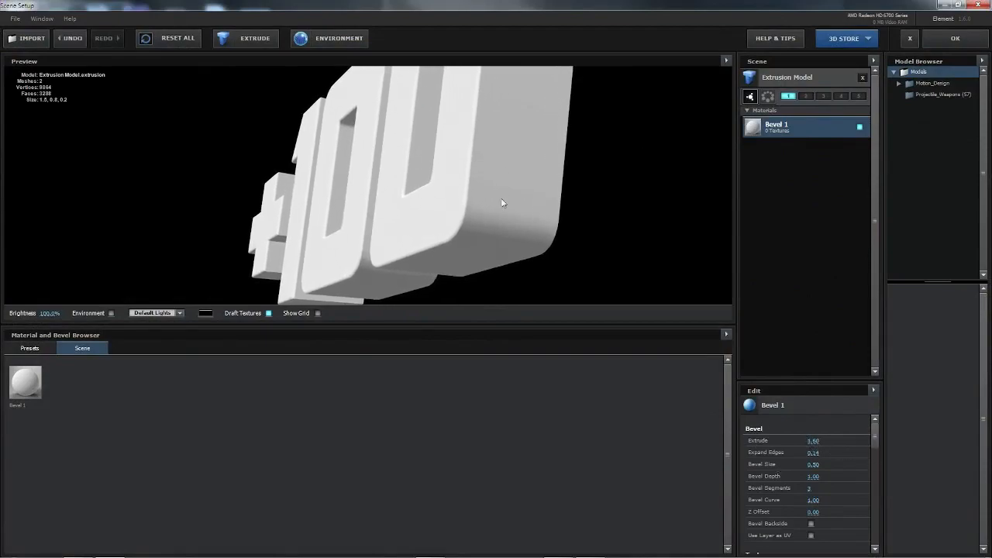
# Step: Apply the copper_grunge material from the Pro_Shaders Metal presets to the extruded +100 model
pyautogui.click(29, 348)
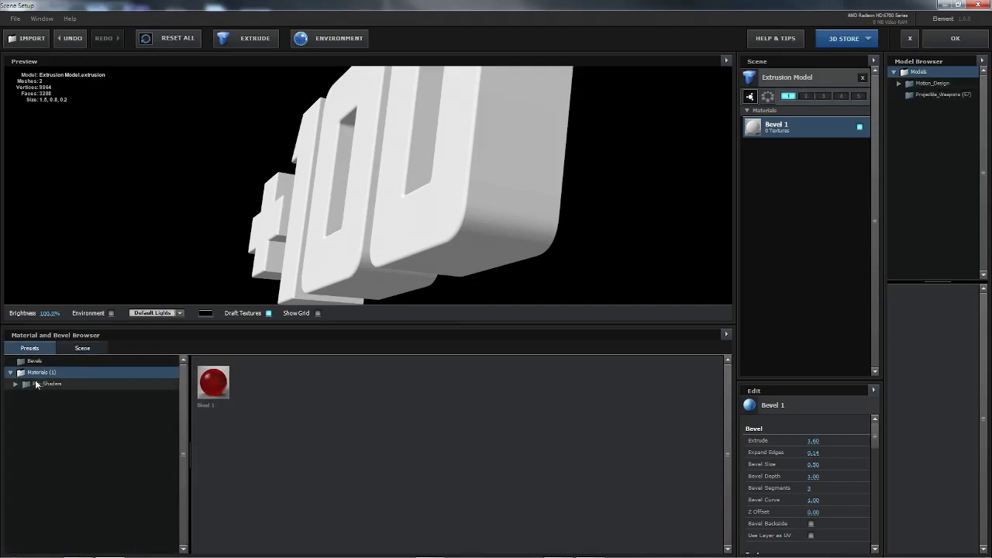
pyautogui.moveTo(327, 192); pyautogui.dragTo(349, 196)
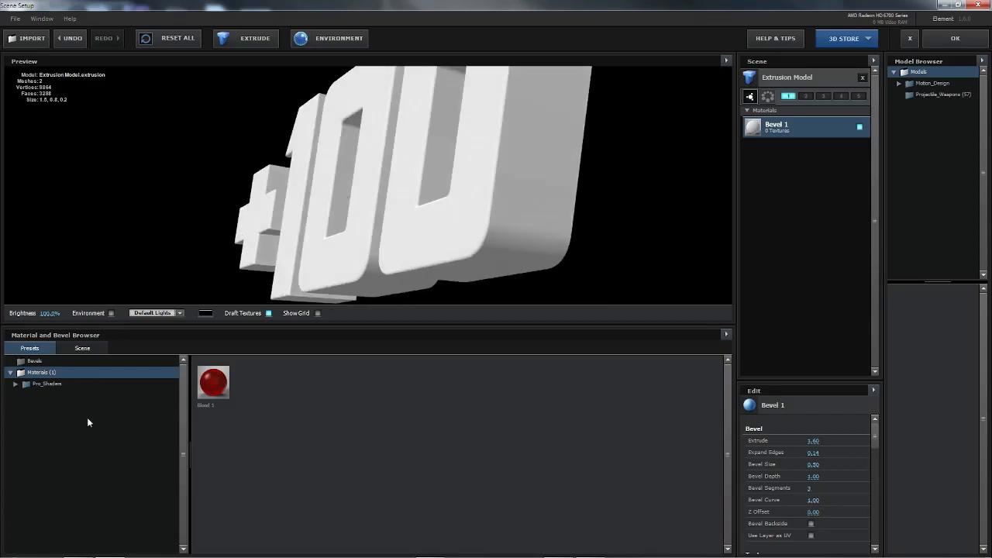
pyautogui.doubleClick(39, 387)
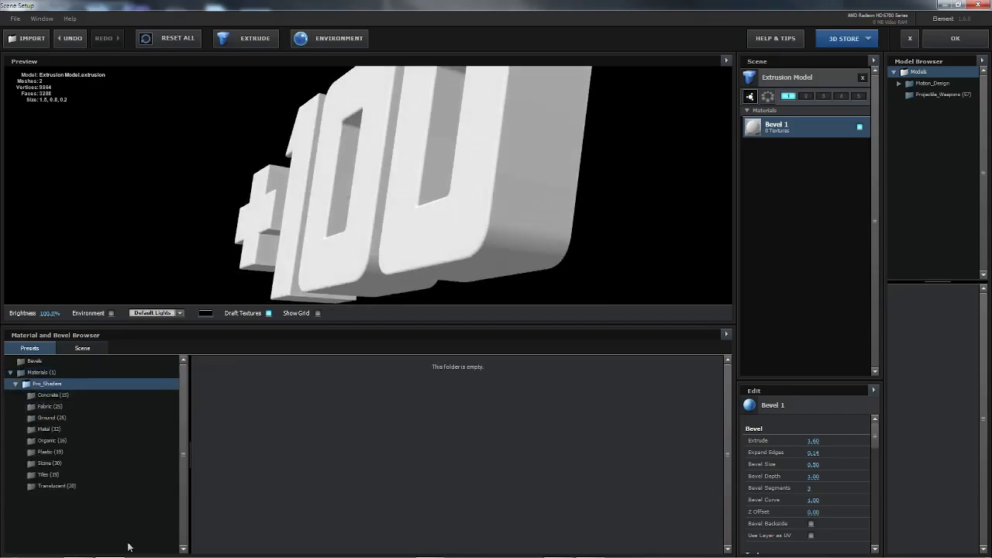
pyautogui.click(63, 431)
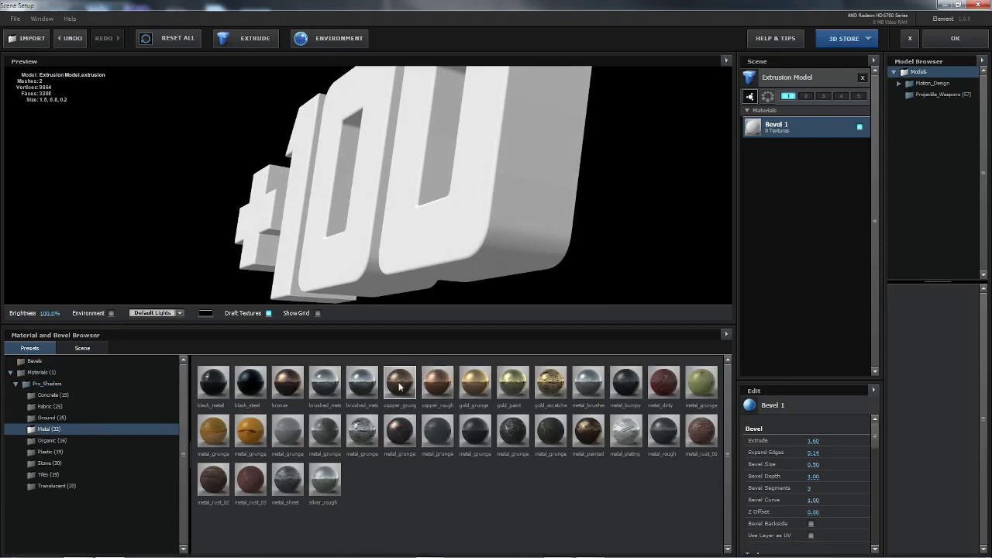
pyautogui.moveTo(386, 269); pyautogui.dragTo(399, 185)
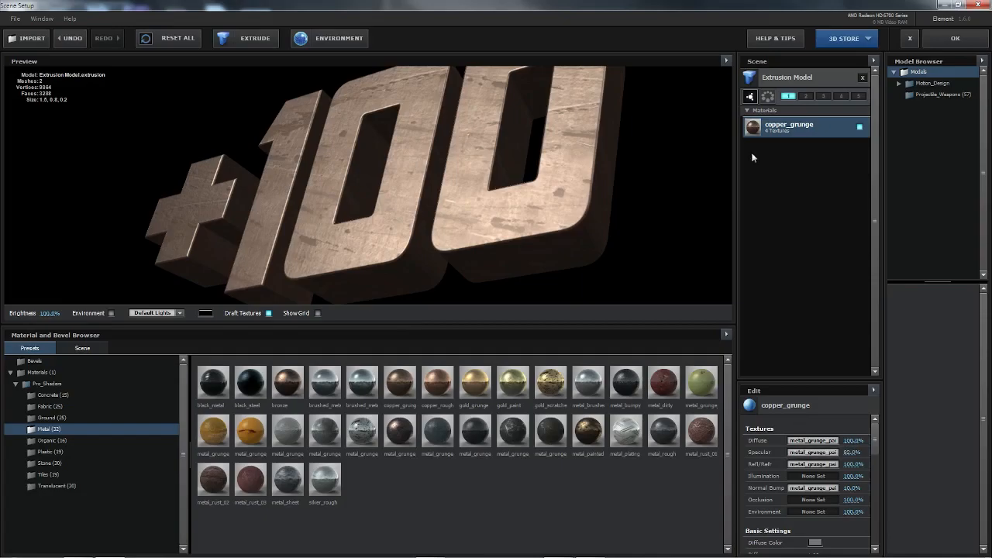
# Step: Accept the scene setup changes and set the composition preview resolution to Full
pyautogui.click(955, 38)
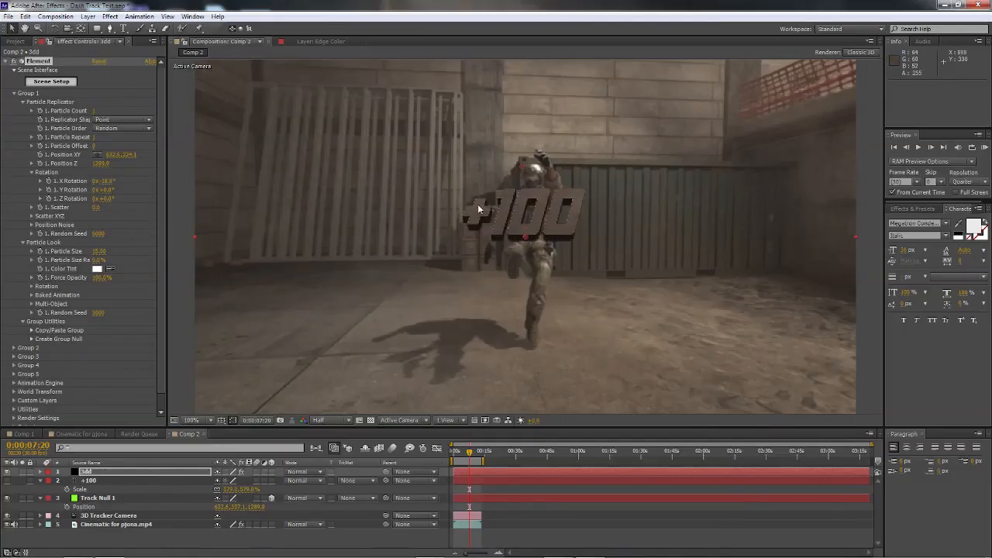
pyautogui.click(342, 422)
pyautogui.click(332, 449)
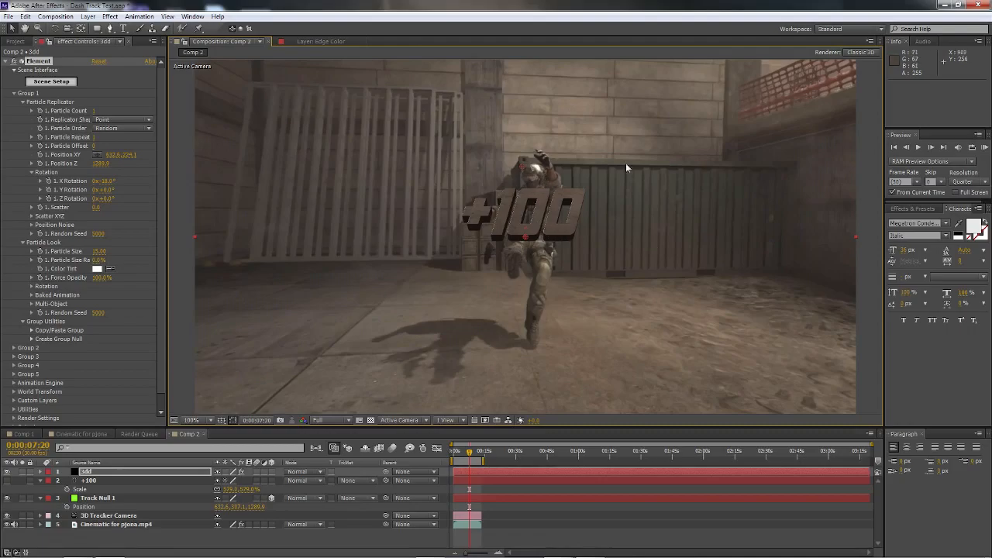
# Step: Set the environment Override Layer in Element's Render Settings to the Cinematic for pjona.mp4 layer
pyautogui.click(14, 94)
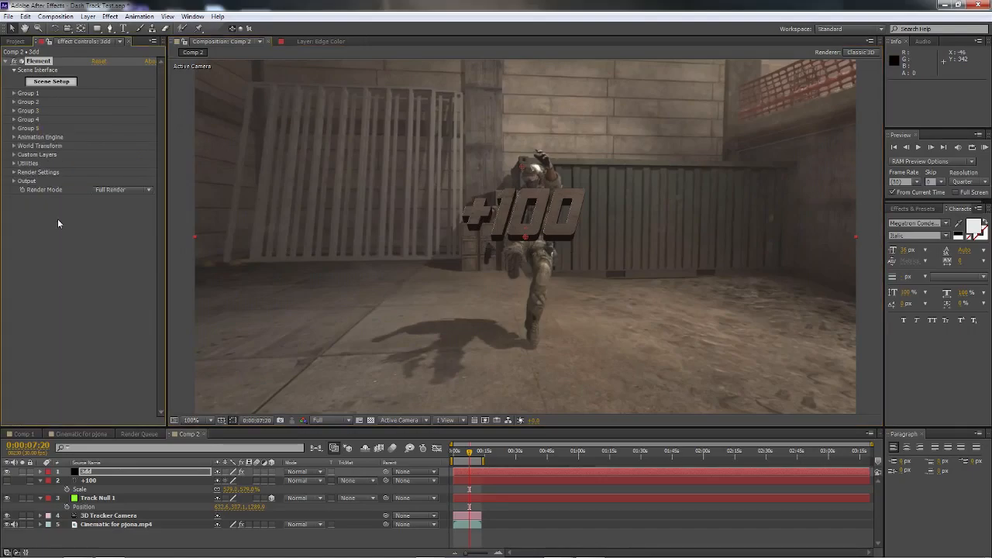
pyautogui.click(14, 173)
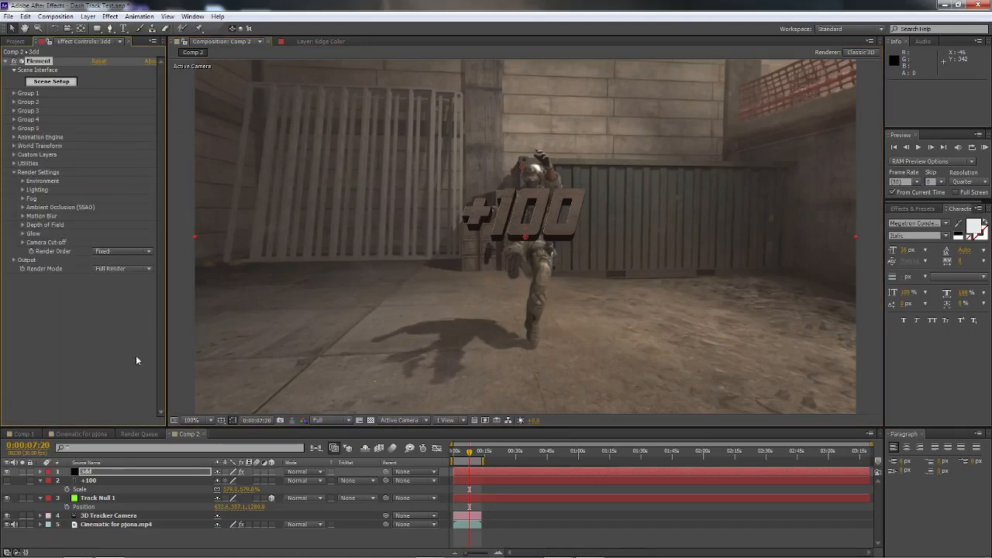
pyautogui.click(22, 181)
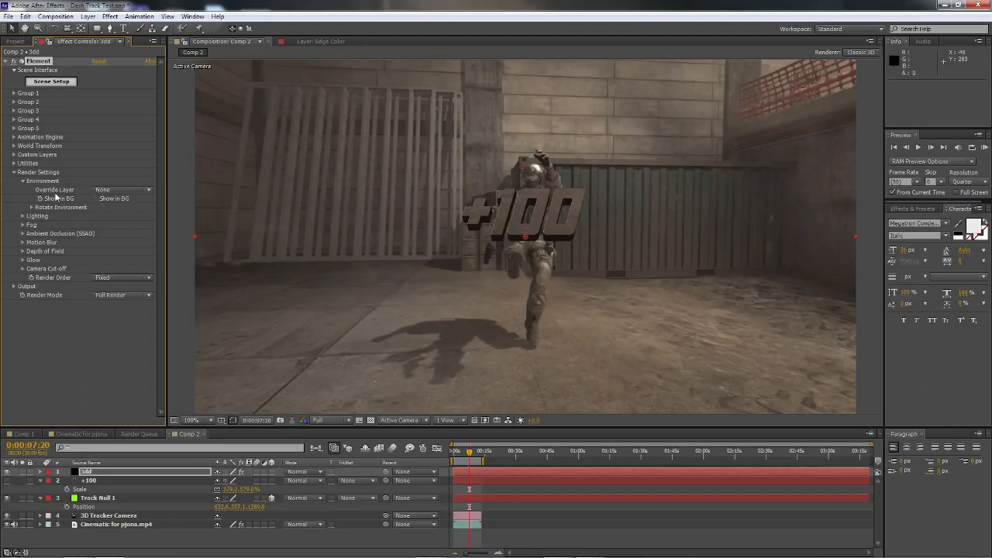
pyautogui.click(122, 190)
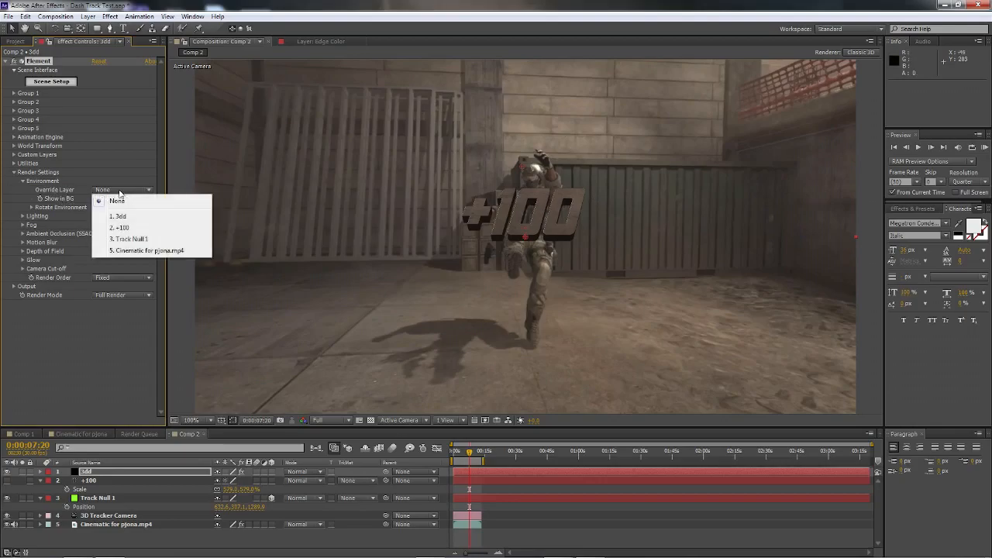
pyautogui.click(140, 249)
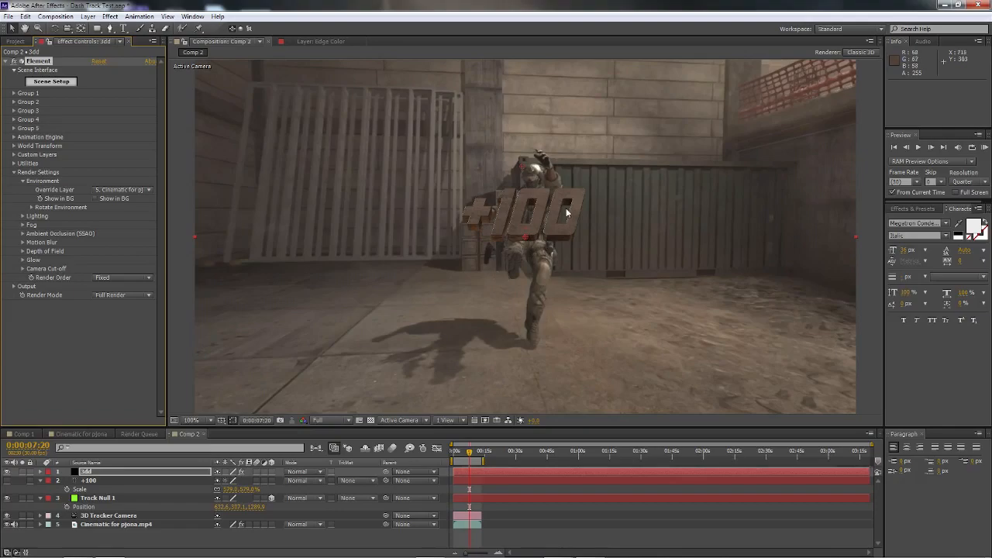
pyautogui.click(32, 208)
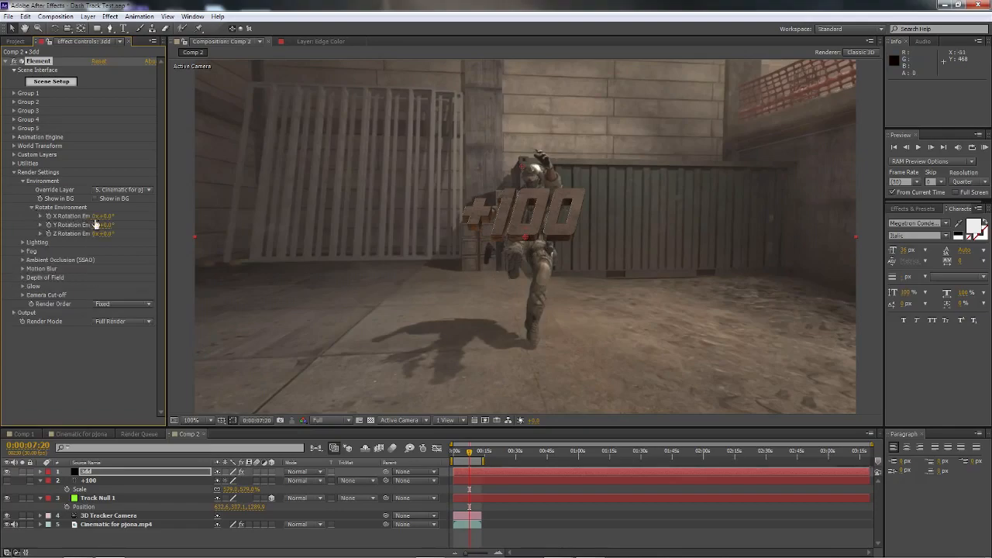
pyautogui.click(32, 208)
# Step: Try the Dramatic and Cinema presets for Add Lighting and rotate the additional lighting about X
pyautogui.click(22, 217)
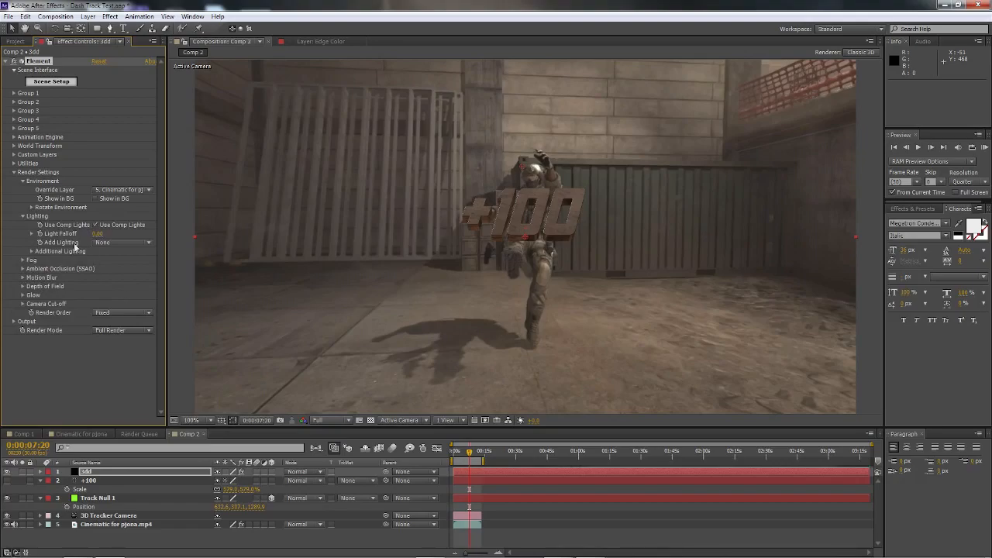
pyautogui.click(98, 242)
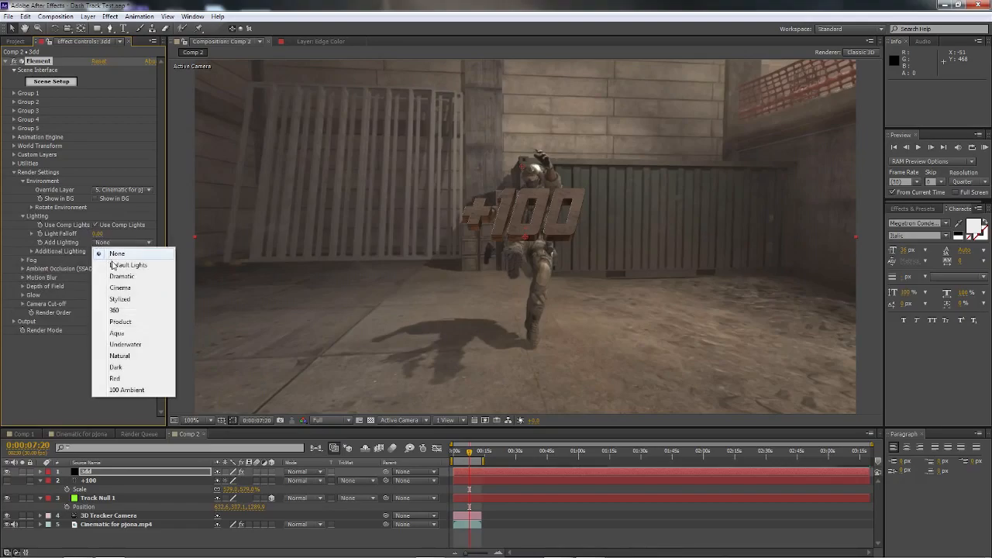
pyautogui.click(117, 277)
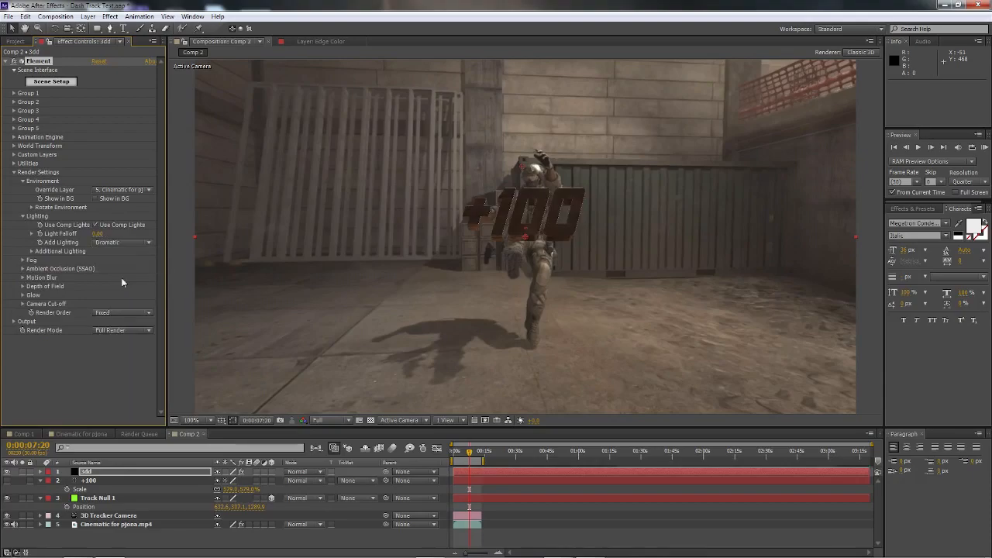
pyautogui.click(116, 242)
pyautogui.click(115, 292)
pyautogui.click(31, 252)
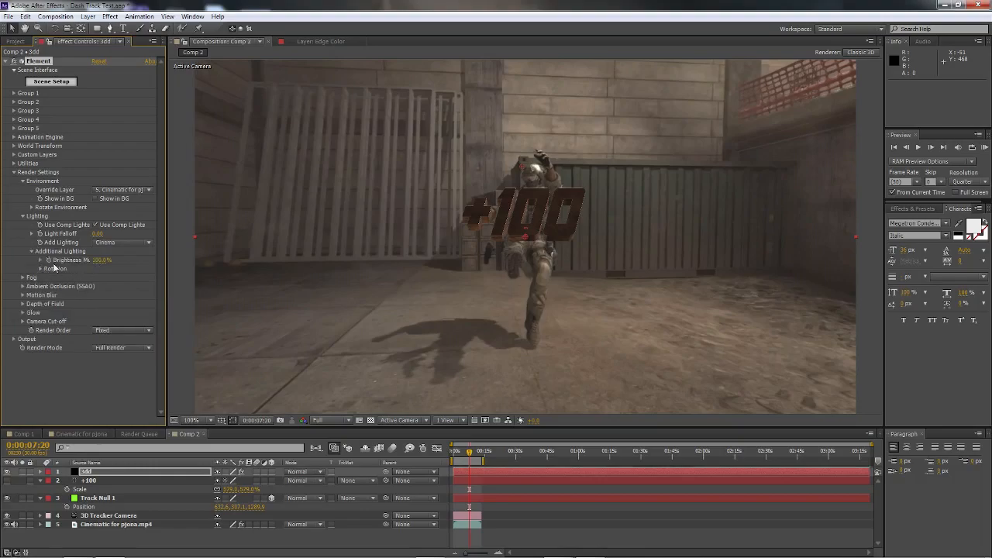
pyautogui.click(40, 268)
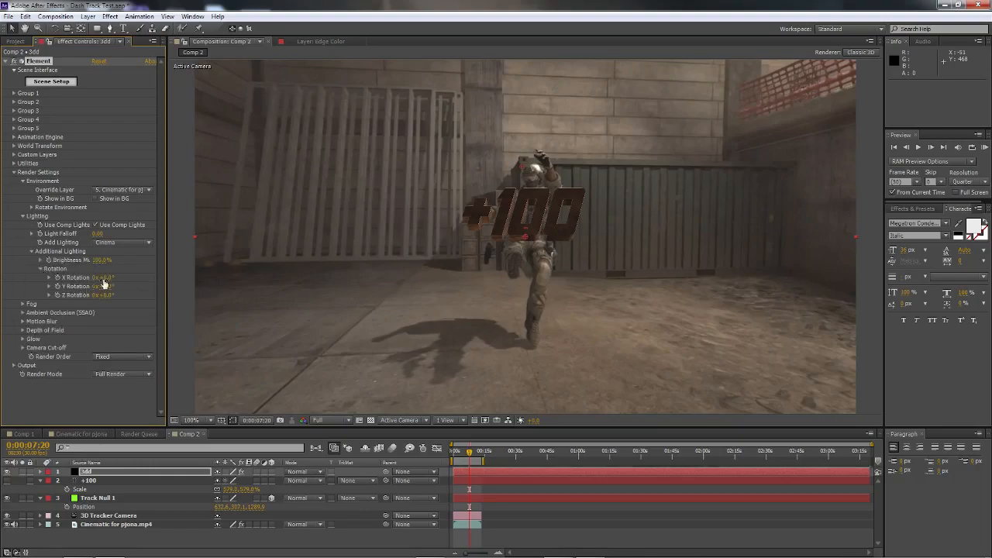
pyautogui.moveTo(134, 287); pyautogui.dragTo(289, 306)
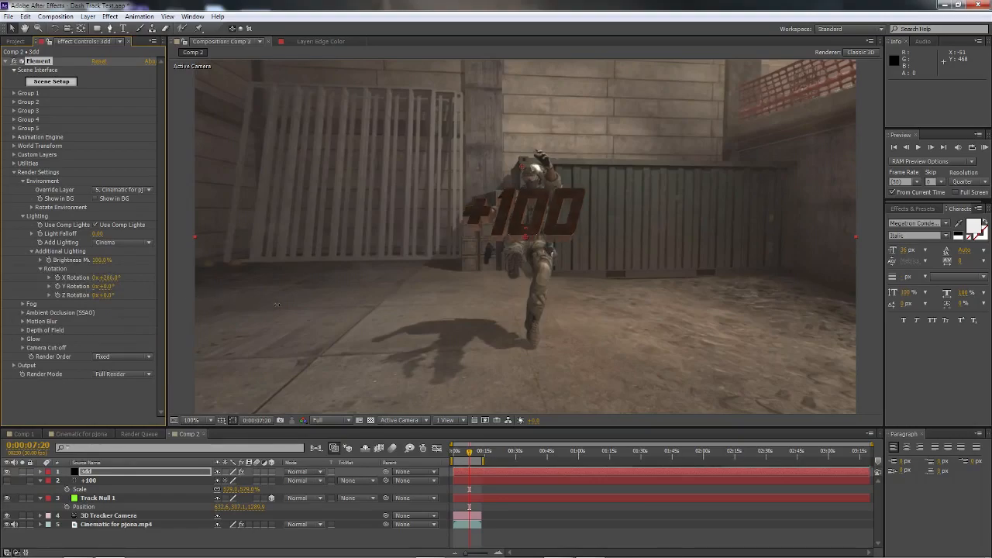
# Step: Set Add Lighting to Dramatic, with the additional lighting's X Rotation at 0° and Y Rotation at about 39°
pyautogui.click(126, 242)
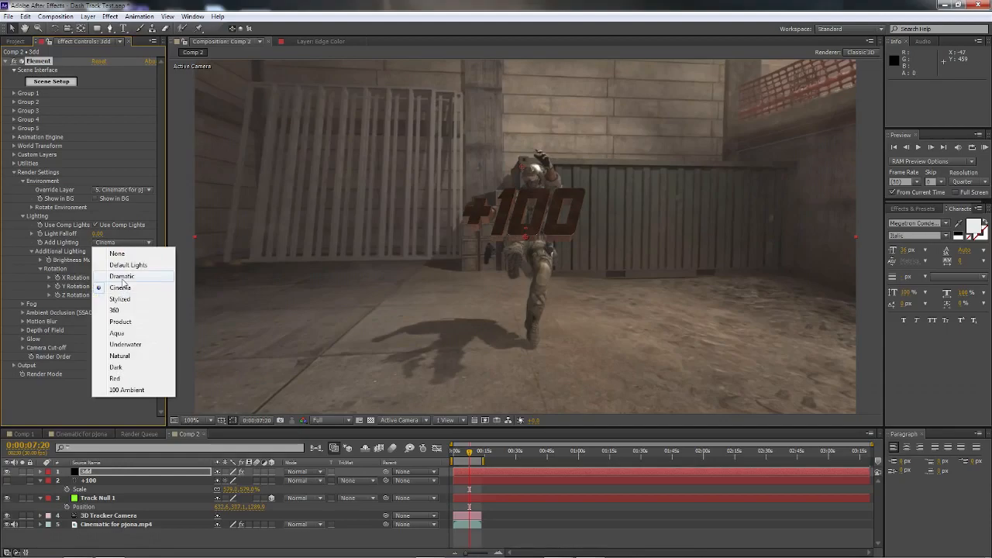
pyautogui.click(122, 284)
pyautogui.click(101, 279)
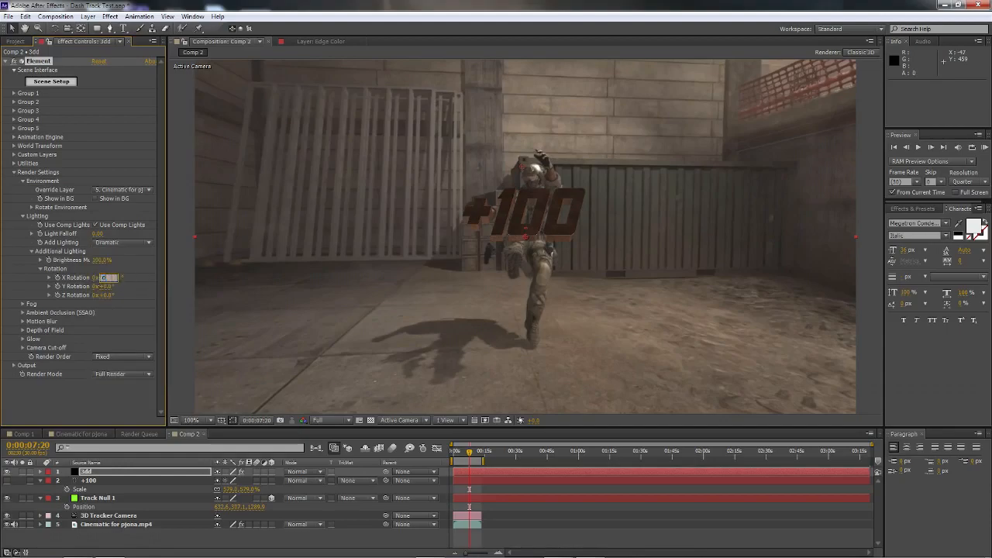
pyautogui.write('0')
pyautogui.press('Return')
pyautogui.moveTo(101, 286); pyautogui.dragTo(132, 298)
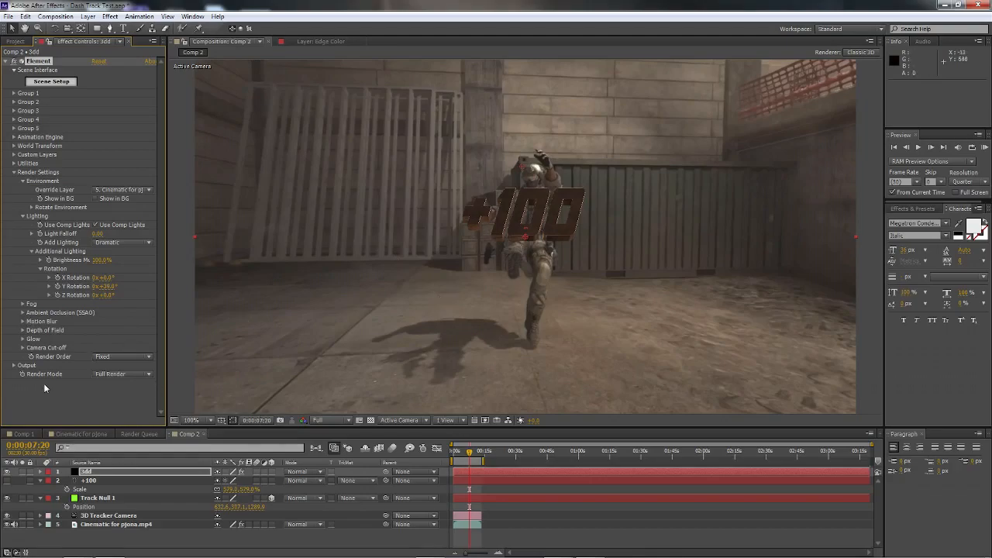
# Step: Enable ambient occlusion in Element's Render Settings and go to 0:00:11:27 for a close view of the text
pyautogui.click(24, 312)
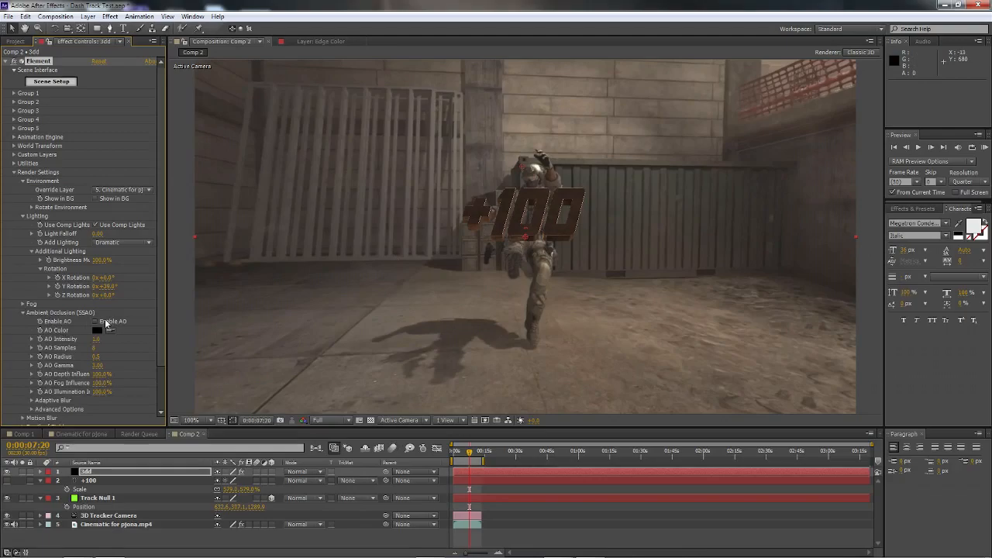
pyautogui.click(95, 321)
pyautogui.click(479, 451)
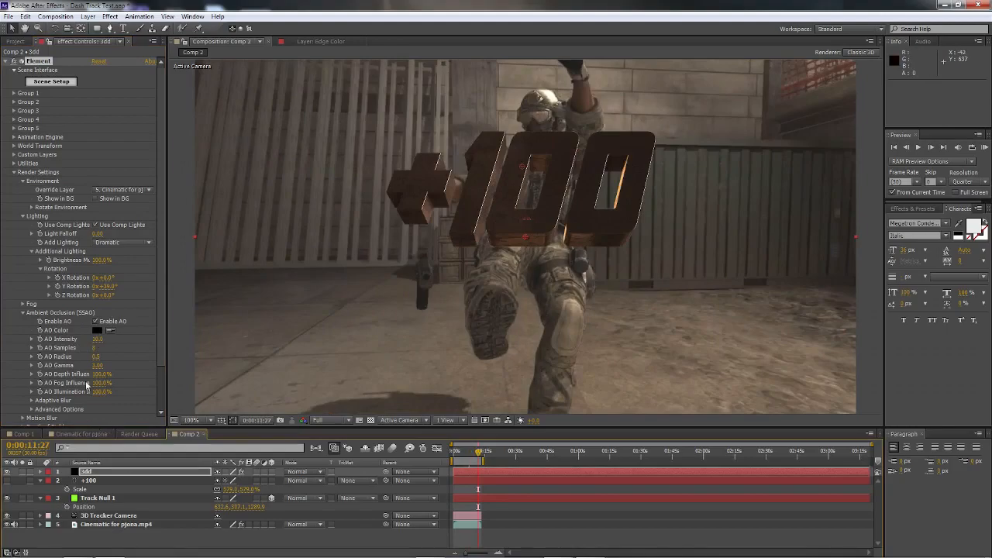
# Step: Strengthen the ambient occlusion by raising AO Radius and setting AO Gamma to about 5, and adjust AO Intensity
pyautogui.moveTo(96, 358); pyautogui.dragTo(153, 360)
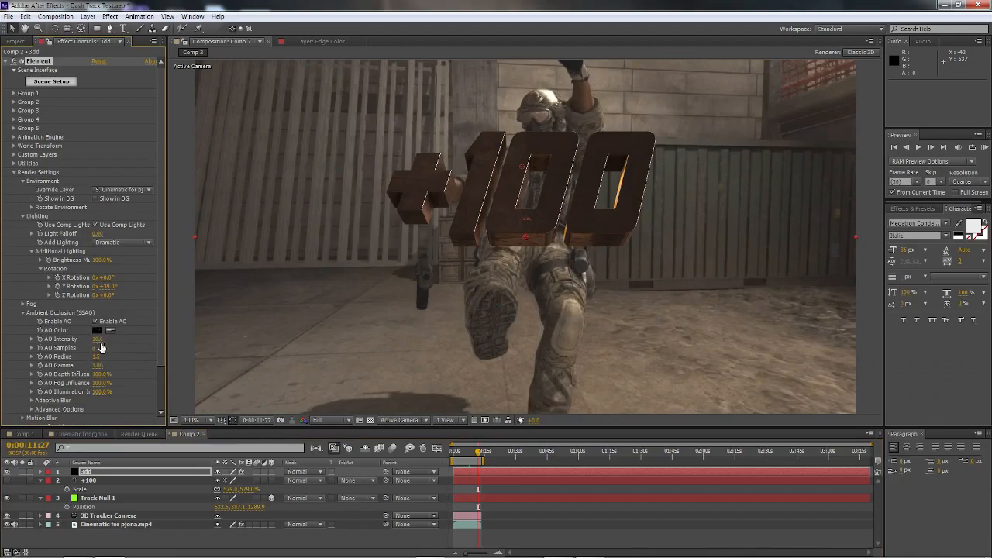
pyautogui.moveTo(98, 365); pyautogui.dragTo(146, 364)
pyautogui.moveTo(97, 339); pyautogui.dragTo(76, 340)
pyautogui.moveTo(149, 362); pyautogui.dragTo(152, 361)
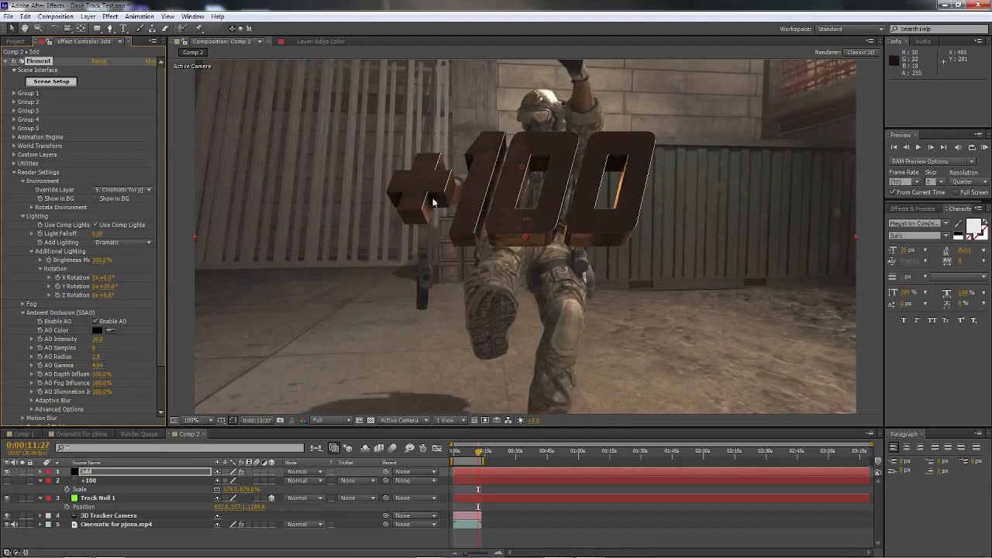
pyautogui.click(22, 312)
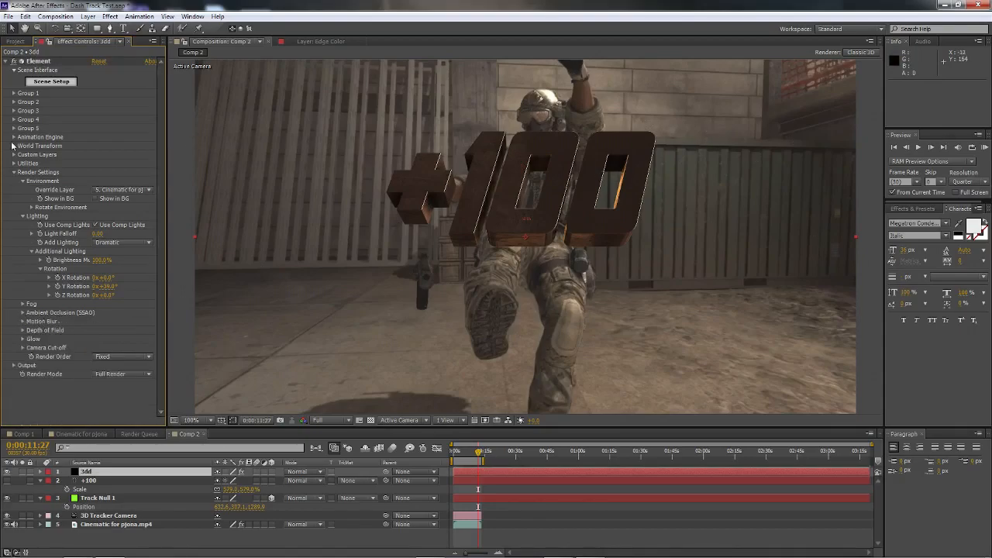
# Step: Reopen Element's scene setup and browse the Liquids models in the Motion_Design collection
pyautogui.click(59, 82)
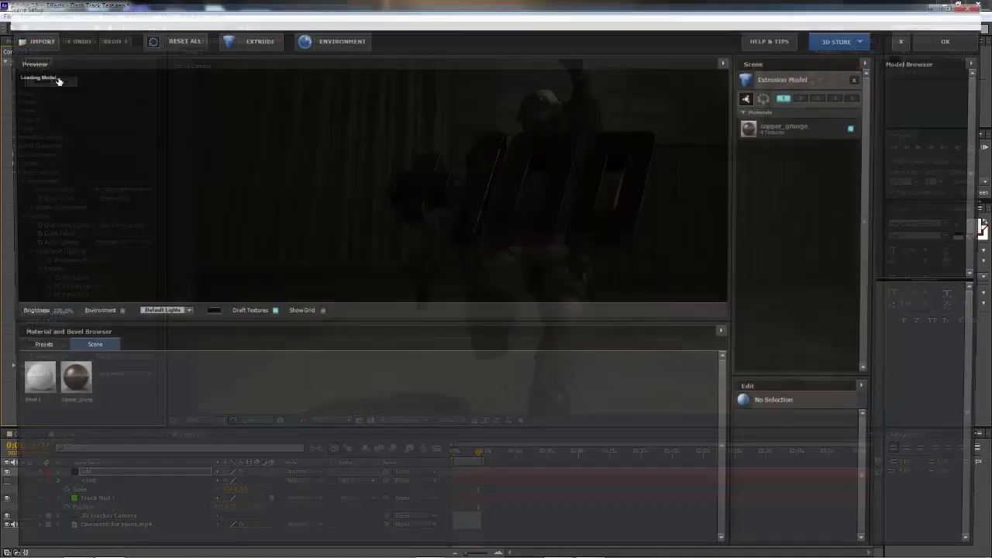
pyautogui.click(922, 84)
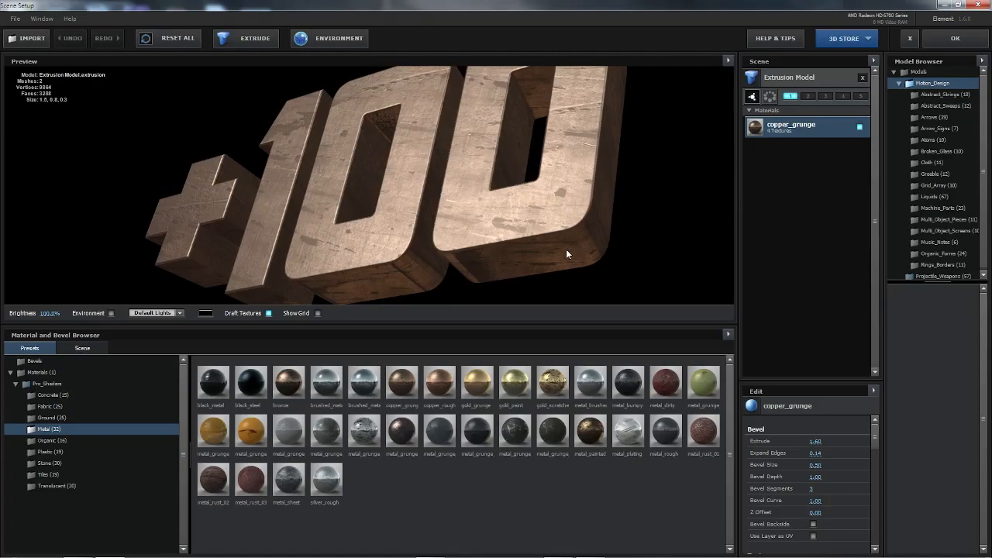
pyautogui.click(946, 199)
pyautogui.scroll(-5, 951, 450)
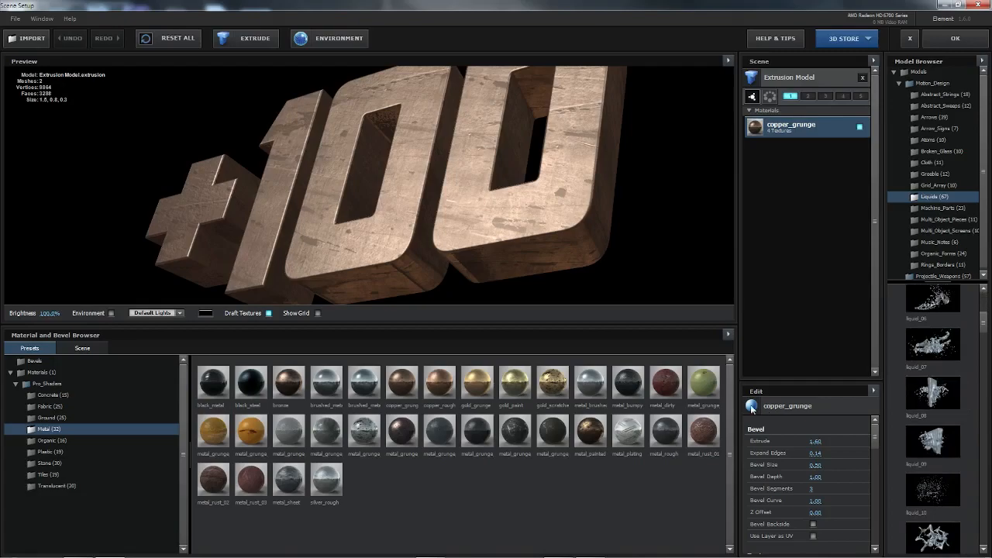
pyautogui.moveTo(737, 401); pyautogui.dragTo(700, 401)
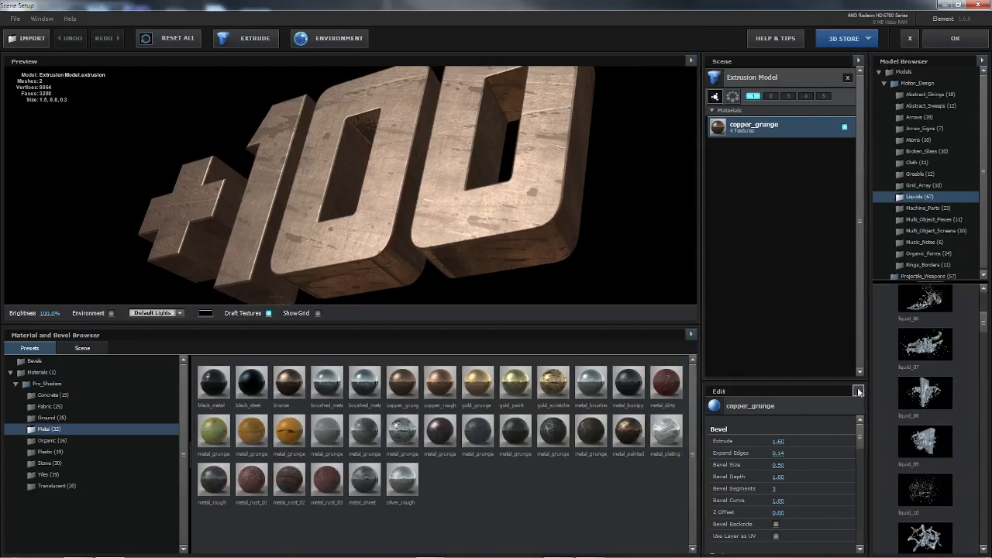
# Step: Try the liquid_07 and liquid_03 models in the scene and remove each of them
pyautogui.click(928, 353)
pyautogui.moveTo(403, 201); pyautogui.dragTo(384, 159)
pyautogui.click(847, 78)
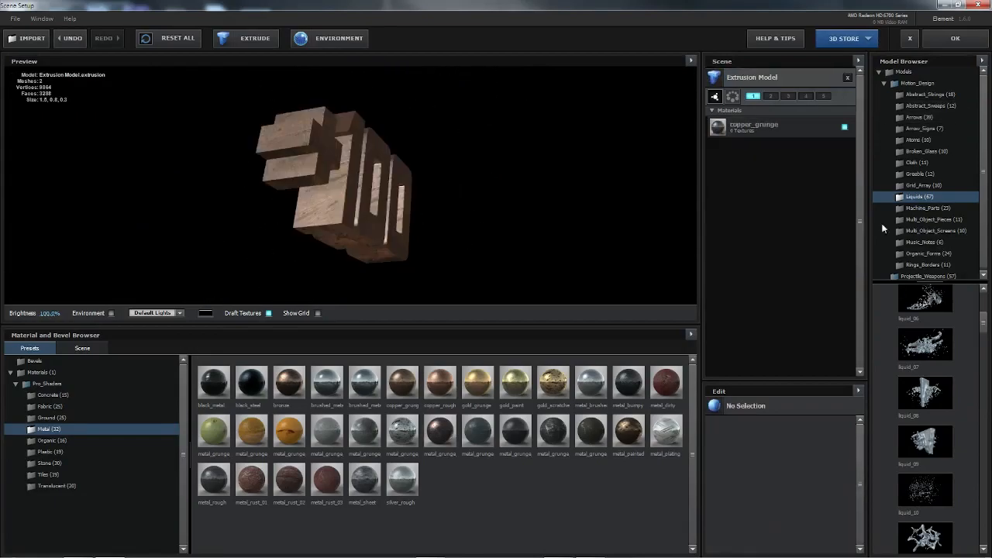
pyautogui.scroll(5, 917, 332)
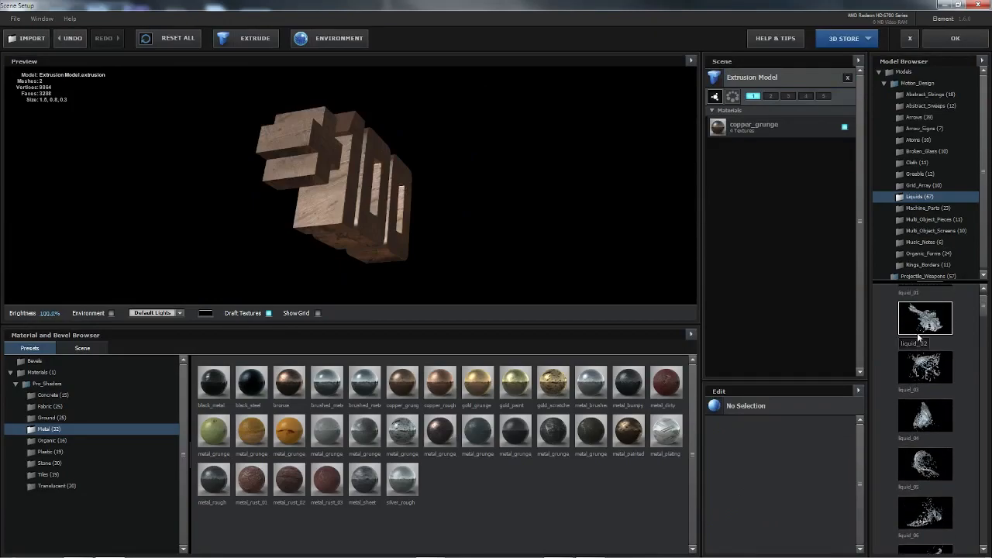
pyautogui.click(946, 377)
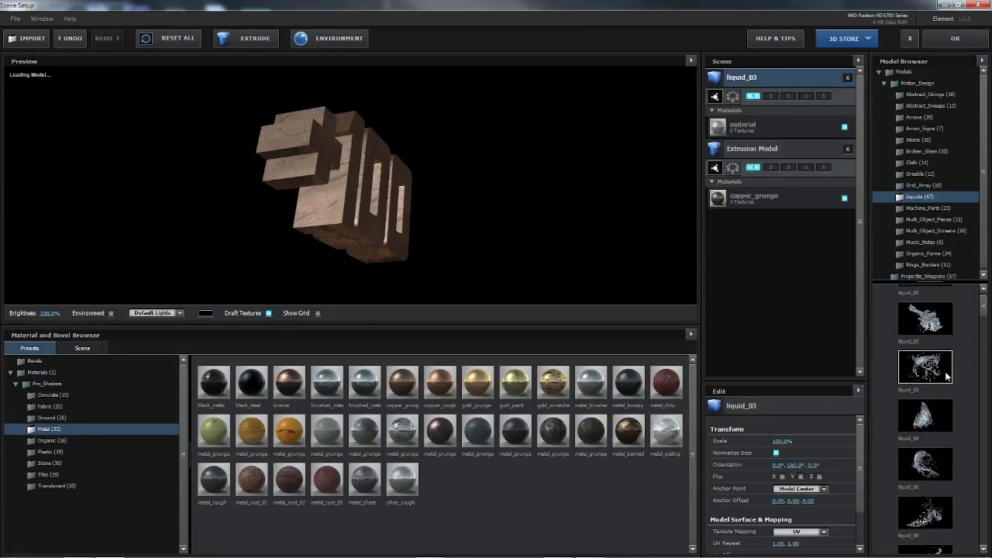
pyautogui.click(847, 77)
# Step: Try the liquid_21 model in the scene, inspect it from another angle and remove it
pyautogui.scroll(-2, 965, 360)
pyautogui.scroll(3, 965, 360)
pyautogui.scroll(-6, 965, 361)
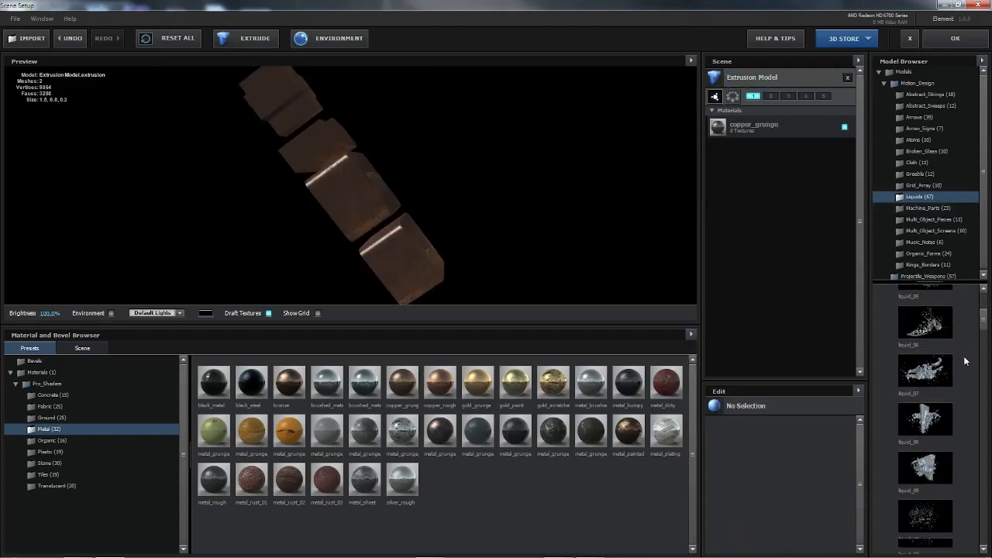
pyautogui.scroll(-2, 966, 396)
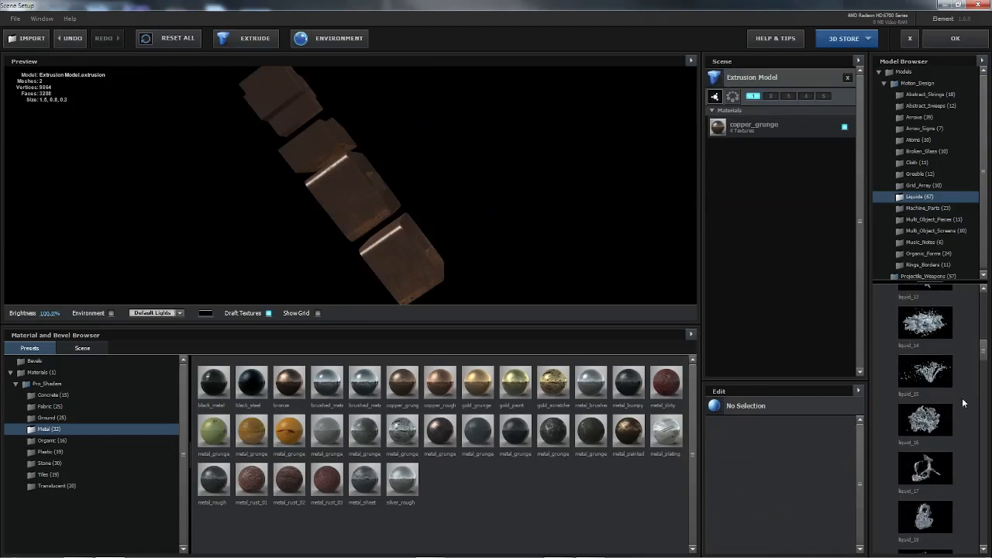
pyautogui.scroll(-2, 957, 409)
pyautogui.scroll(-1, 957, 406)
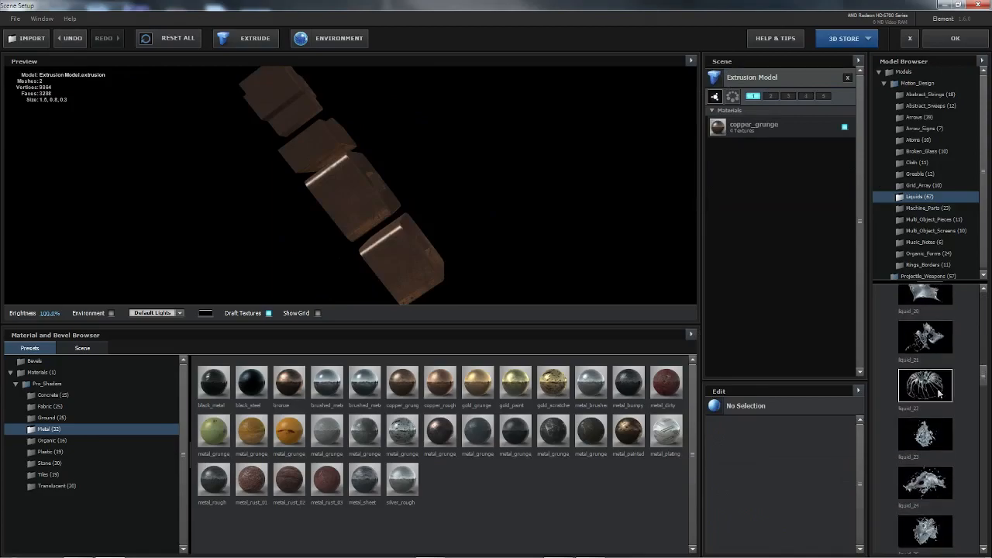
pyautogui.click(926, 337)
pyautogui.moveTo(375, 218); pyautogui.dragTo(241, 152)
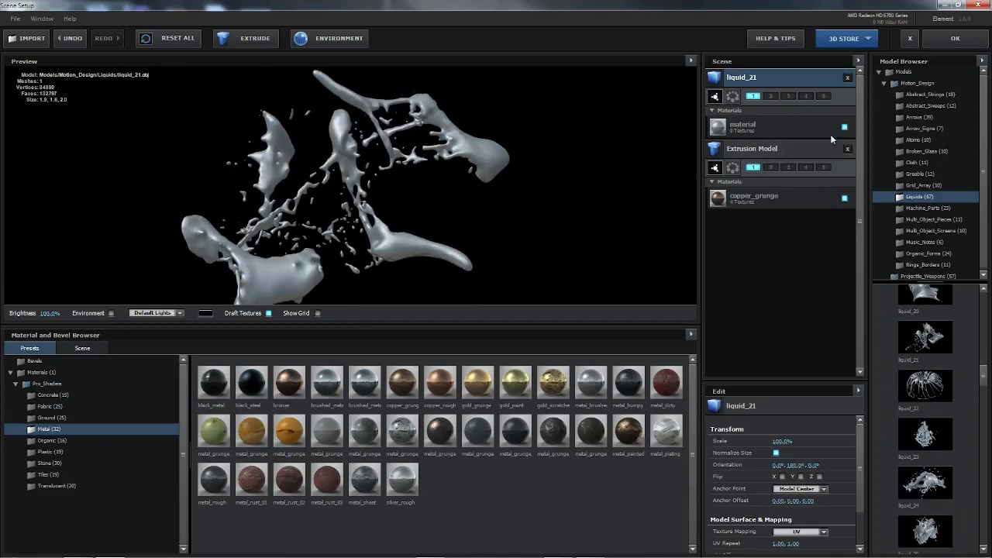
pyautogui.click(849, 77)
# Step: Add the liquid_17 model from the Liquids collection to the scene alongside the extruded text
pyautogui.scroll(-2, 941, 355)
pyautogui.scroll(-1, 938, 361)
pyautogui.scroll(5, 935, 375)
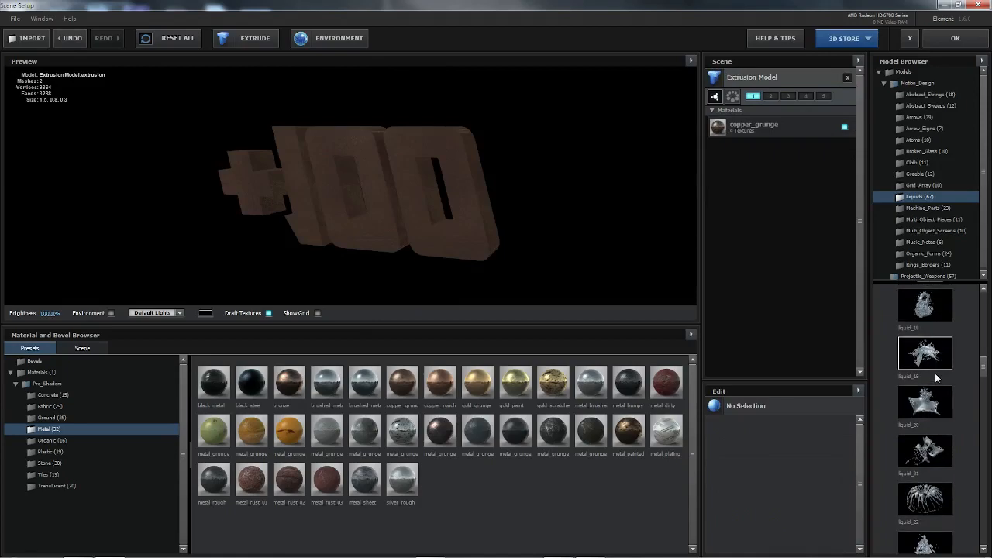
pyautogui.scroll(1, 935, 376)
pyautogui.click(935, 373)
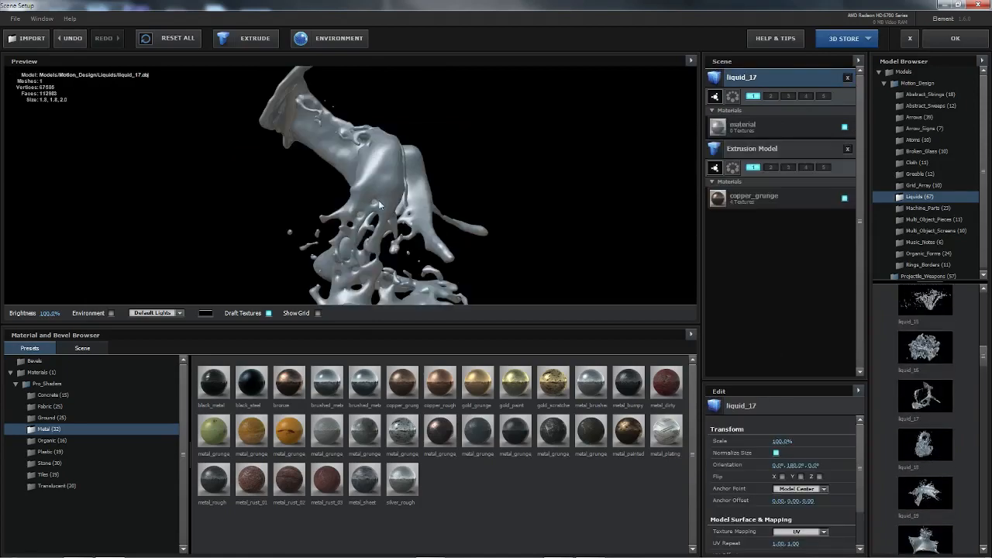
# Step: Inspect the liquid_17 model from several angles and apply the Blood 1 material to it
pyautogui.moveTo(393, 260); pyautogui.dragTo(452, 207)
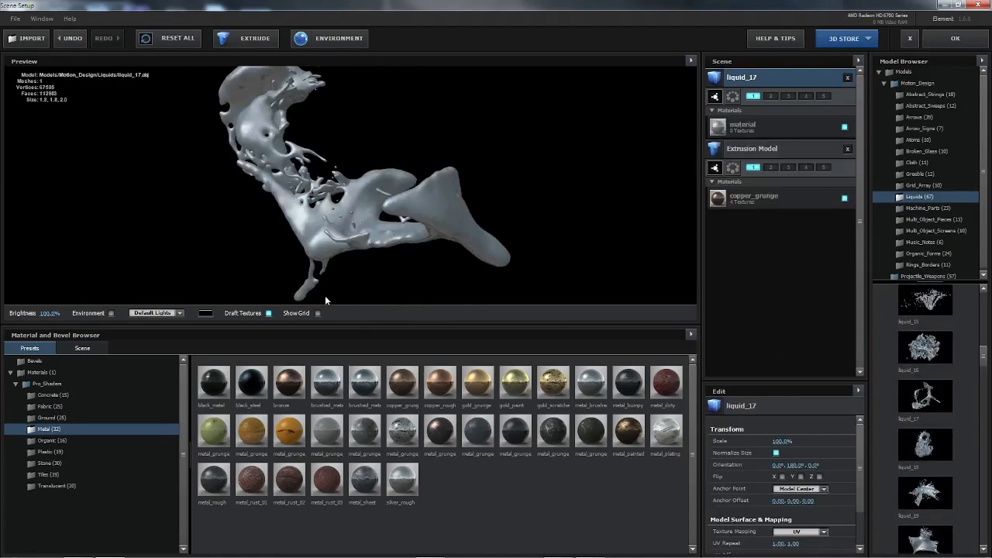
pyautogui.moveTo(336, 137); pyautogui.dragTo(299, 155)
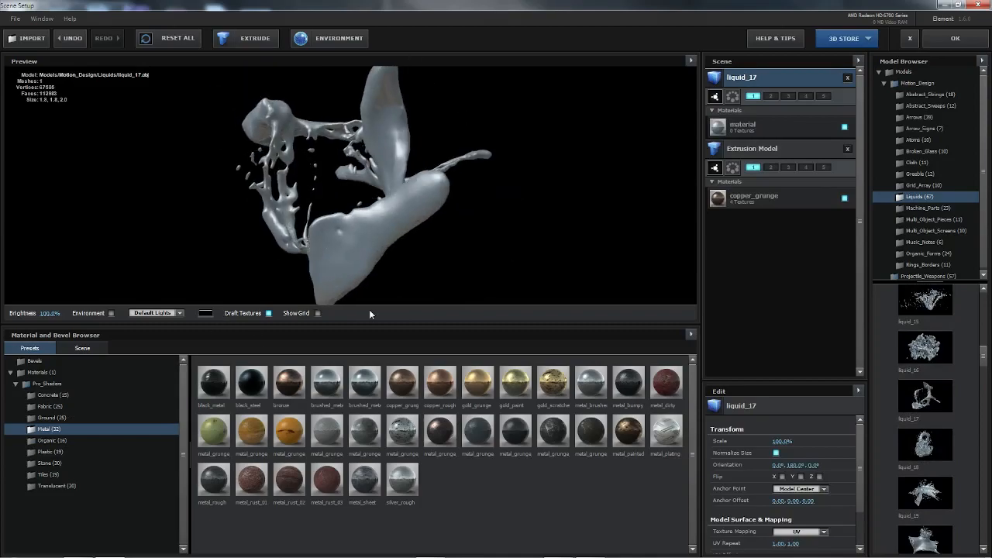
pyautogui.click(46, 371)
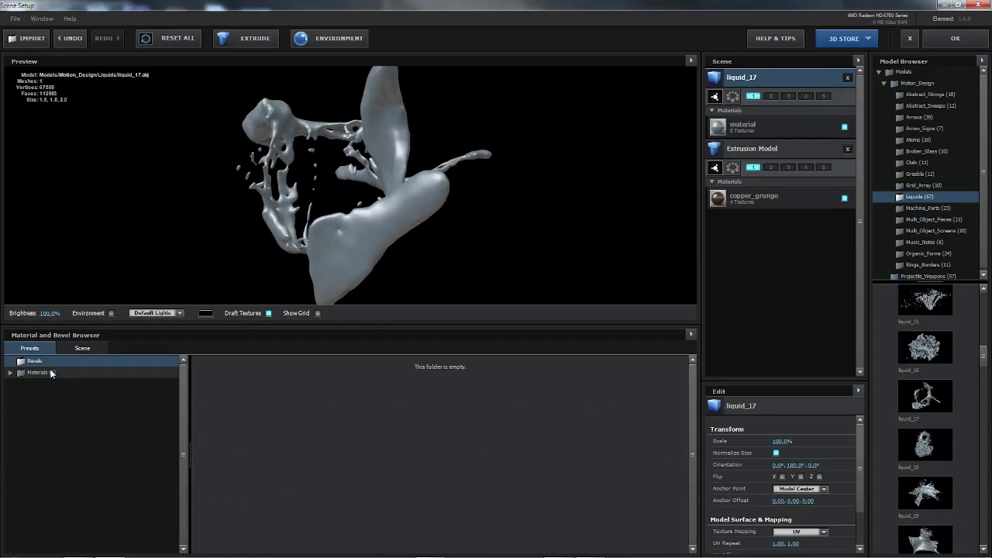
pyautogui.moveTo(214, 382); pyautogui.dragTo(381, 253)
pyautogui.scroll(2, 381, 276)
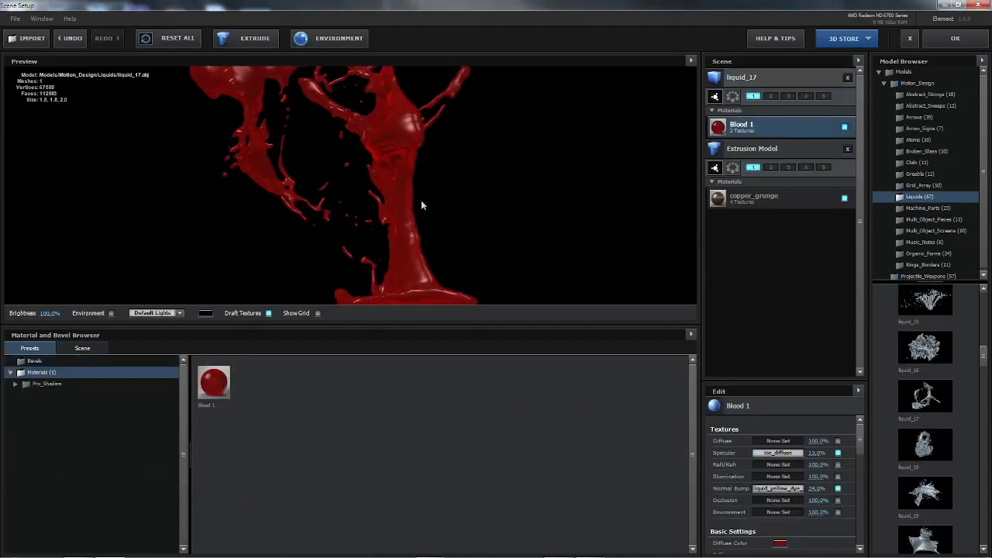
pyautogui.moveTo(411, 228); pyautogui.dragTo(429, 174)
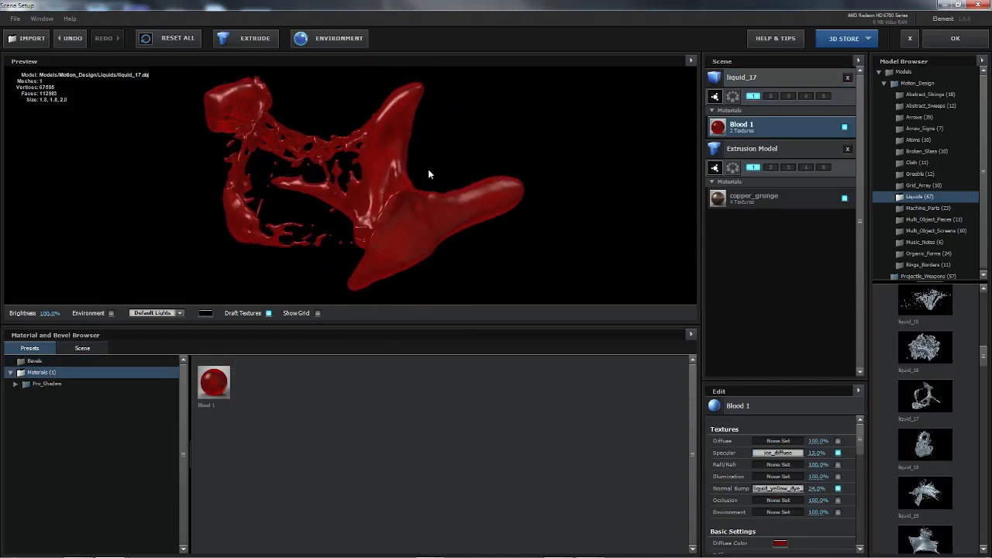
# Step: Browse the Translucent shader presets, assign the liquid_17 model to group 2 and accept the scene setup
pyautogui.doubleClick(63, 382)
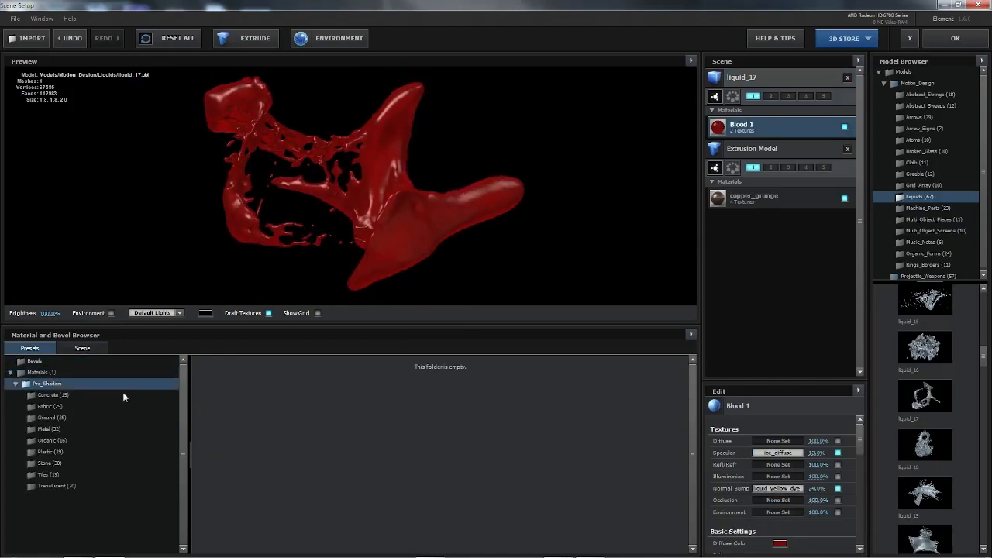
pyautogui.click(63, 486)
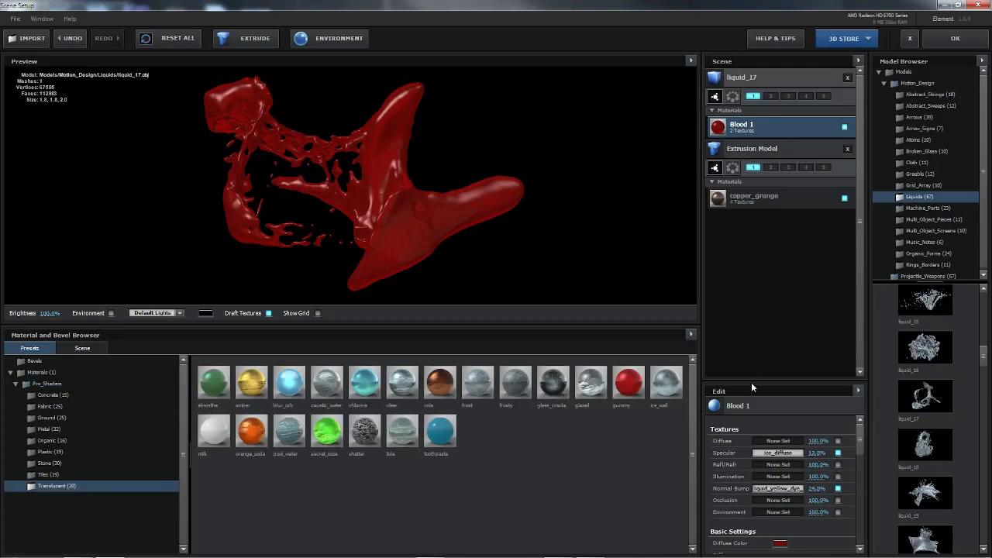
pyautogui.moveTo(752, 384); pyautogui.dragTo(756, 227)
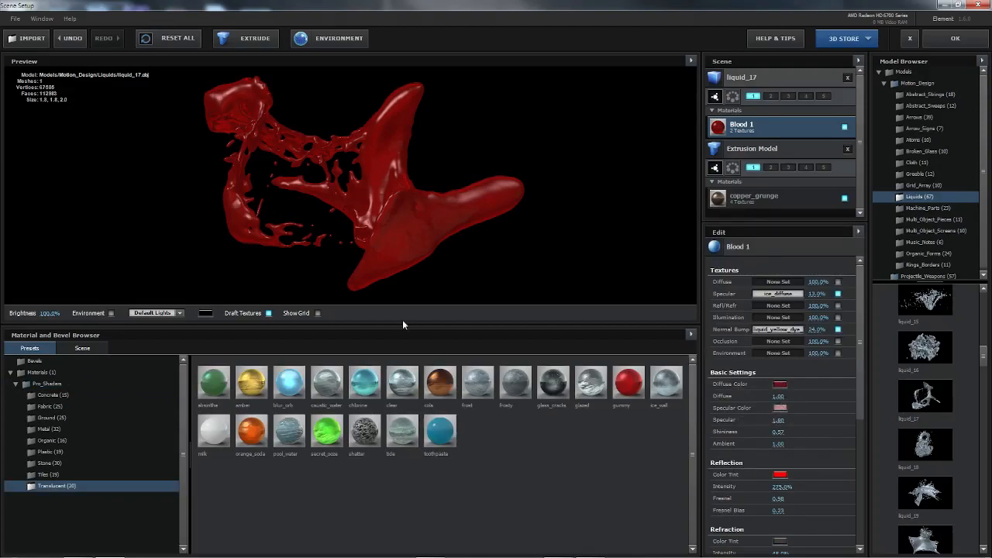
pyautogui.moveTo(420, 201); pyautogui.dragTo(524, 158)
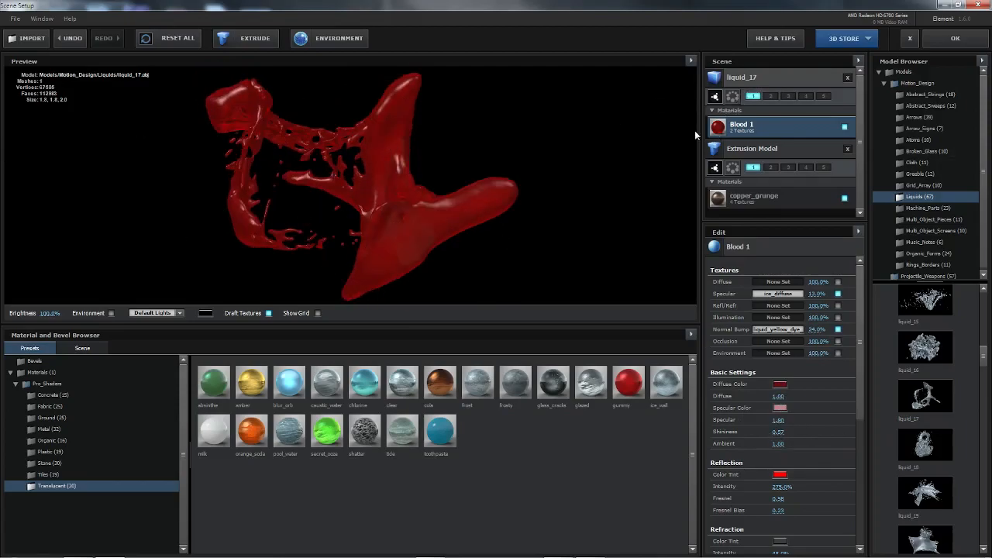
pyautogui.click(769, 98)
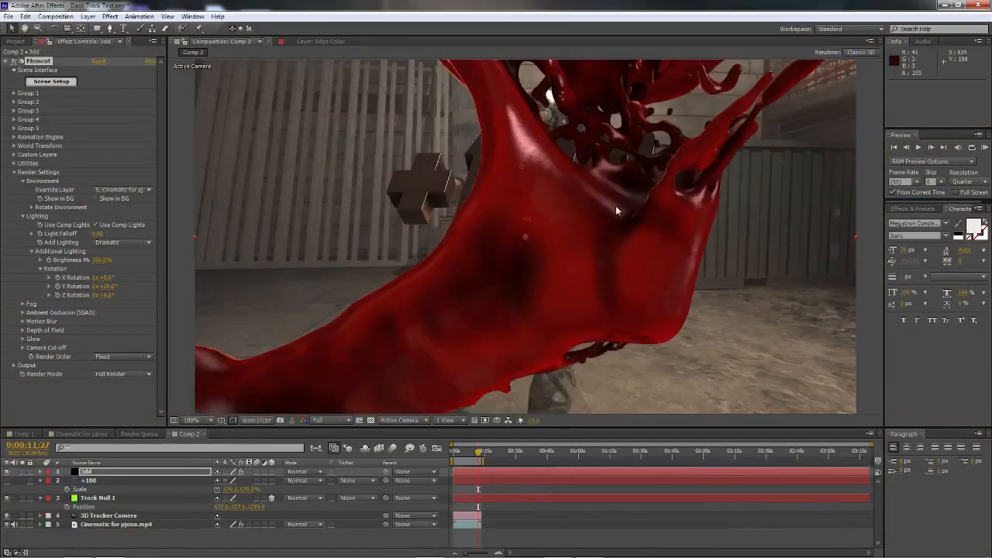
# Step: Go to 0:00:09:05 and push the group 2 liquid back to a Z position of 1420
pyautogui.moveTo(478, 454)
pyautogui.mouseDown()
pyautogui.moveTo(465, 456)
pyautogui.moveTo(474, 454)
pyautogui.mouseUp()
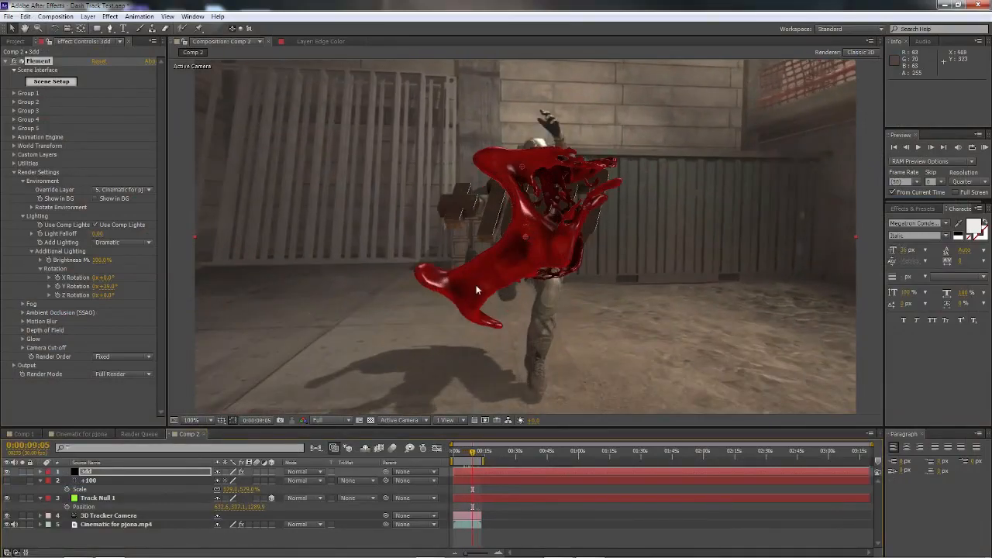
pyautogui.click(14, 101)
pyautogui.click(23, 111)
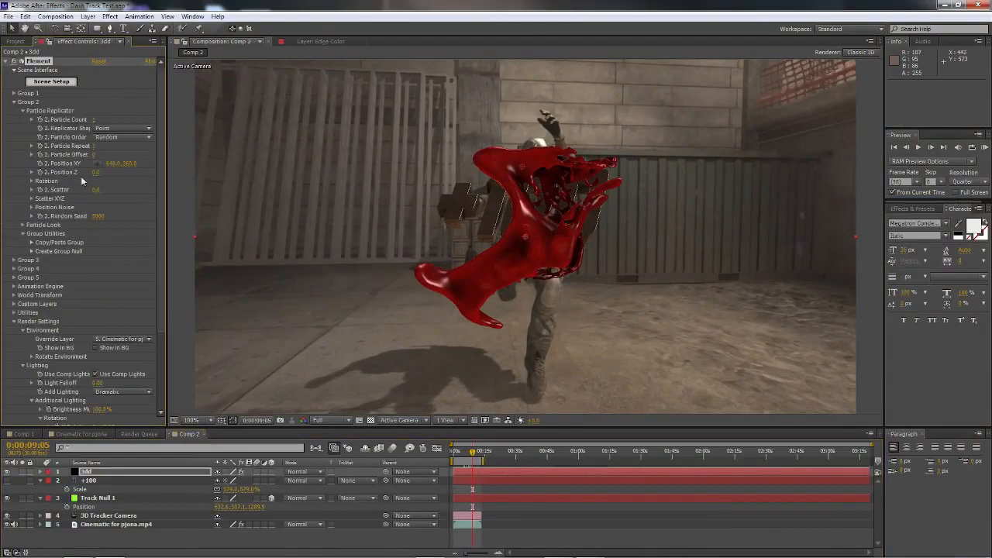
pyautogui.moveTo(95, 172); pyautogui.dragTo(243, 241)
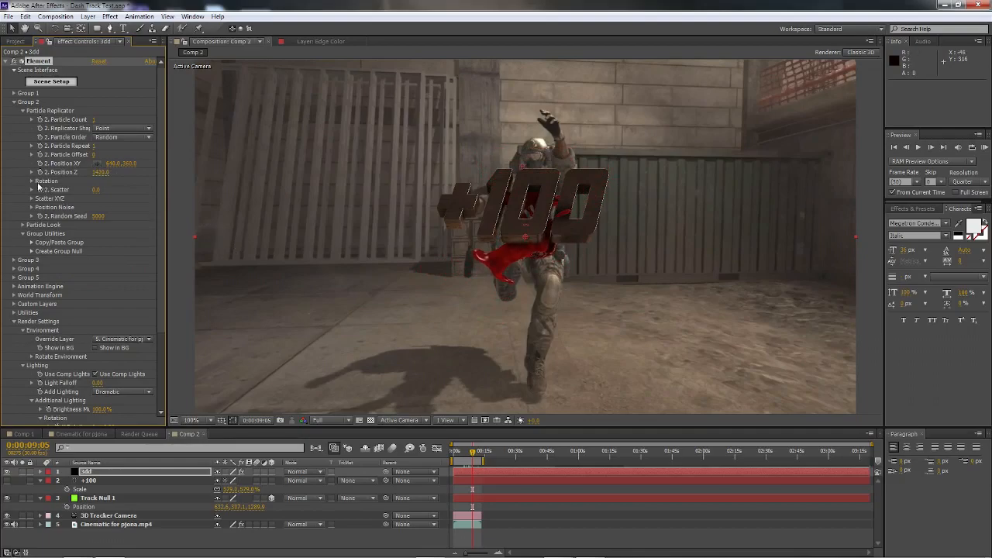
# Step: Rotate the group 2 liquid to 109° on Y and -22° on Z, and move it to XY 640, 204 and Z 1330
pyautogui.click(33, 182)
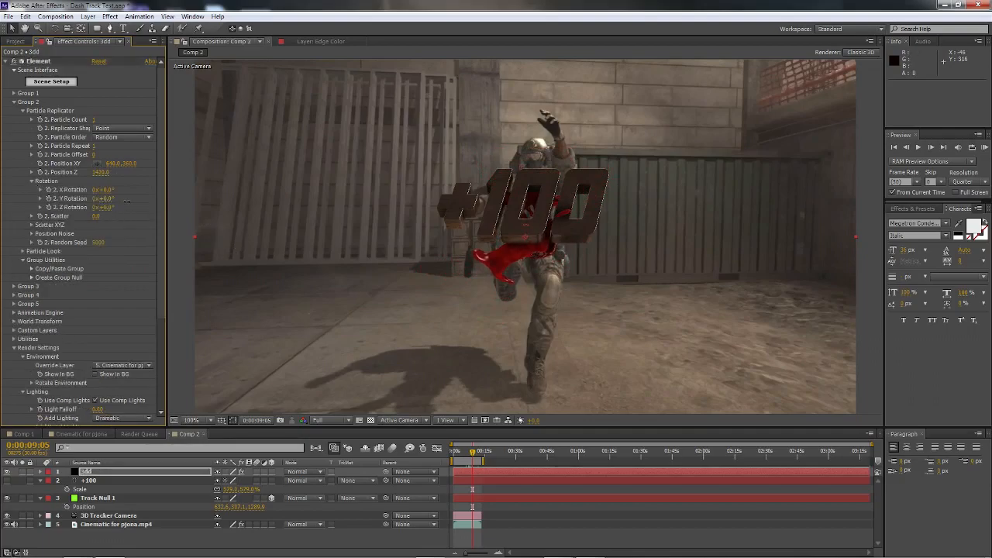
pyautogui.moveTo(166, 210); pyautogui.dragTo(177, 217)
pyautogui.moveTo(130, 164); pyautogui.dragTo(52, 174)
pyautogui.moveTo(110, 209); pyautogui.dragTo(99, 210)
pyautogui.moveTo(112, 175); pyautogui.dragTo(101, 174)
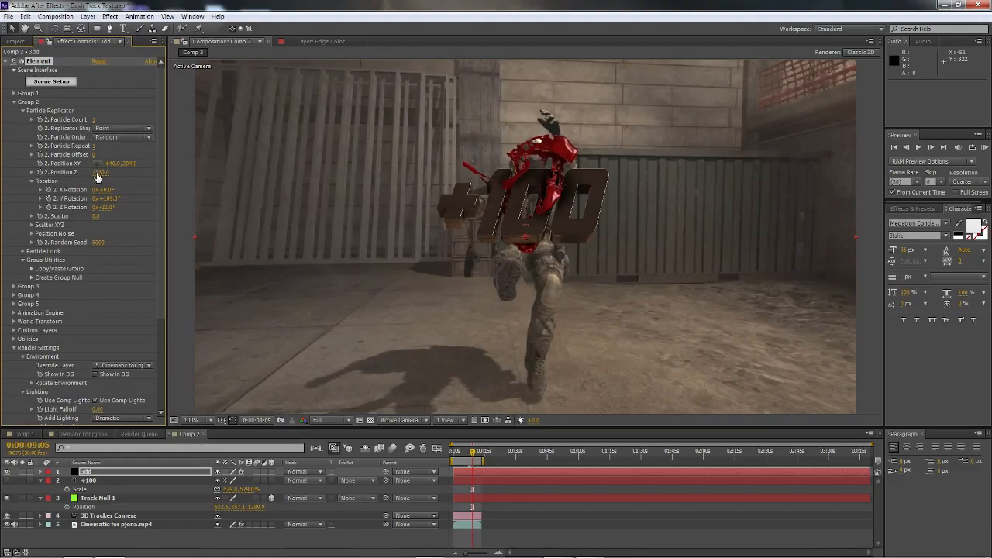
# Step: Set the ambient occlusion intensity in Element's render settings to 3.1
pyautogui.scroll(-5, 118, 199)
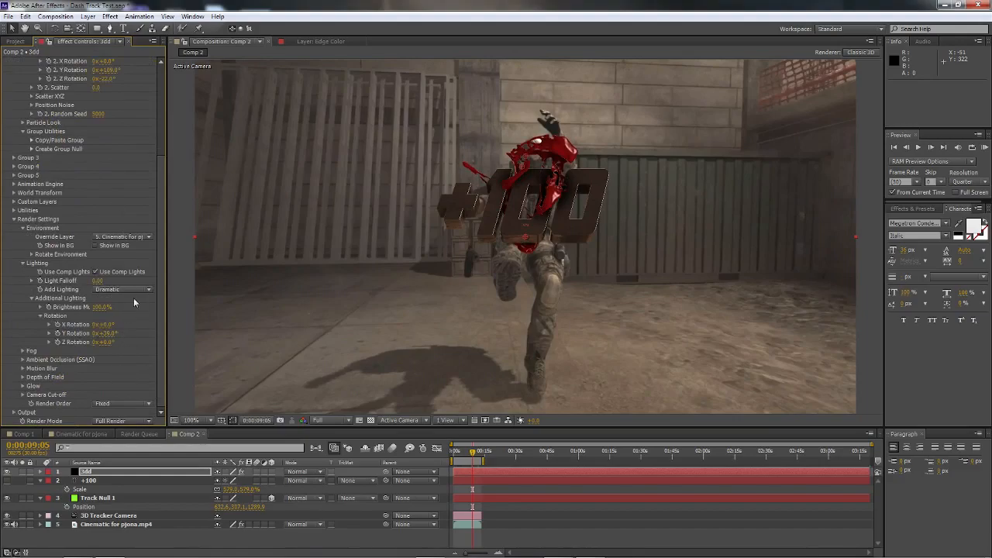
pyautogui.click(22, 360)
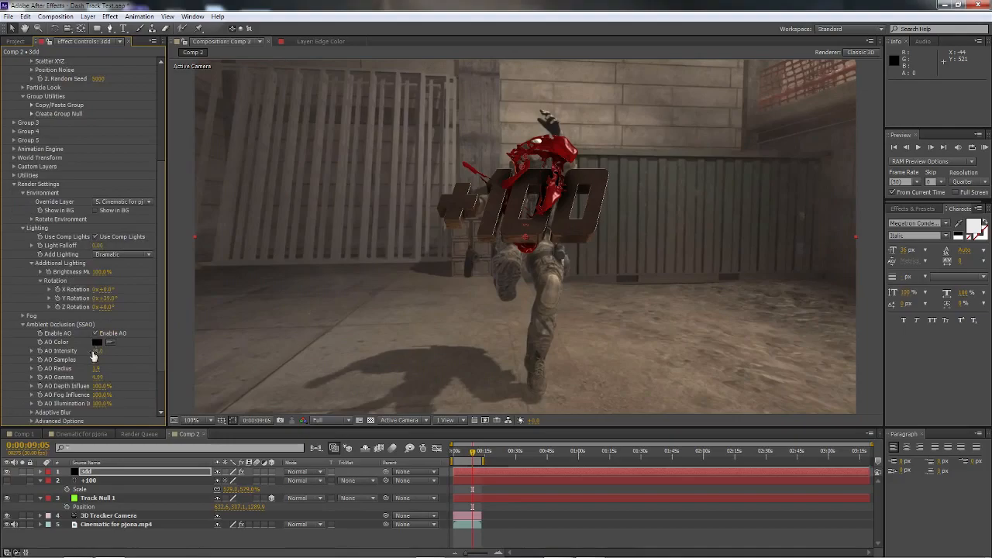
pyautogui.moveTo(51, 352); pyautogui.dragTo(50, 351)
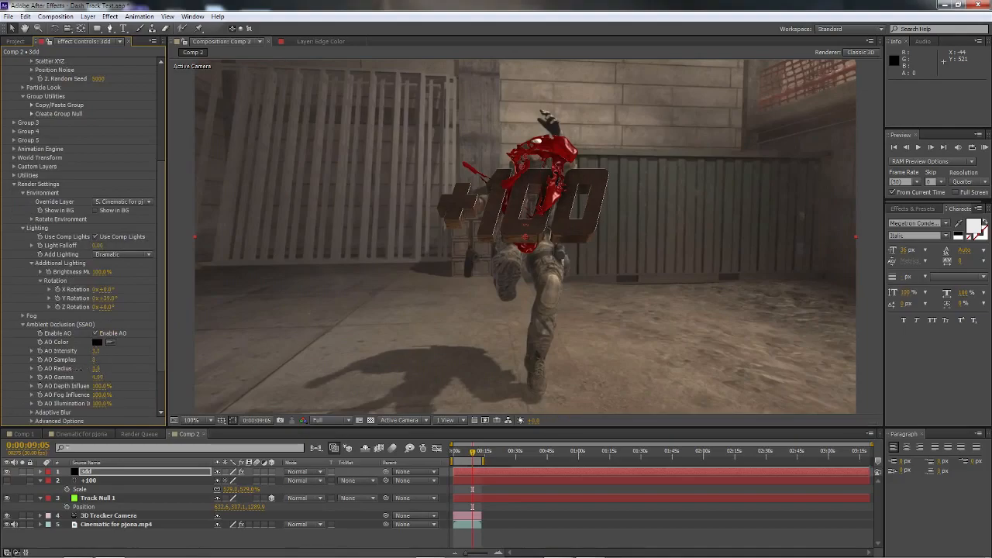
pyautogui.scroll(5, 81, 308)
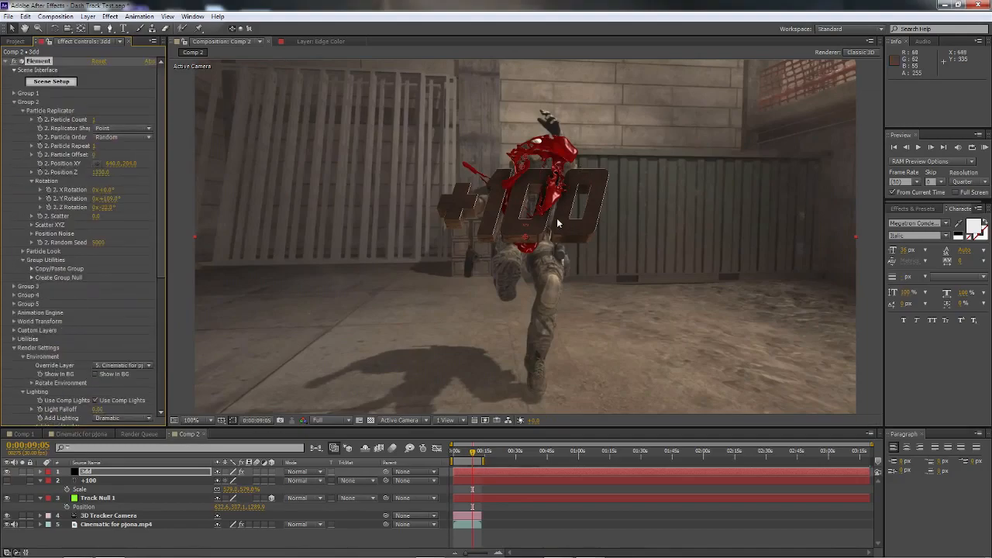
# Step: Reopen Element's scene setup and browse further down the Liquids models
pyautogui.click(51, 81)
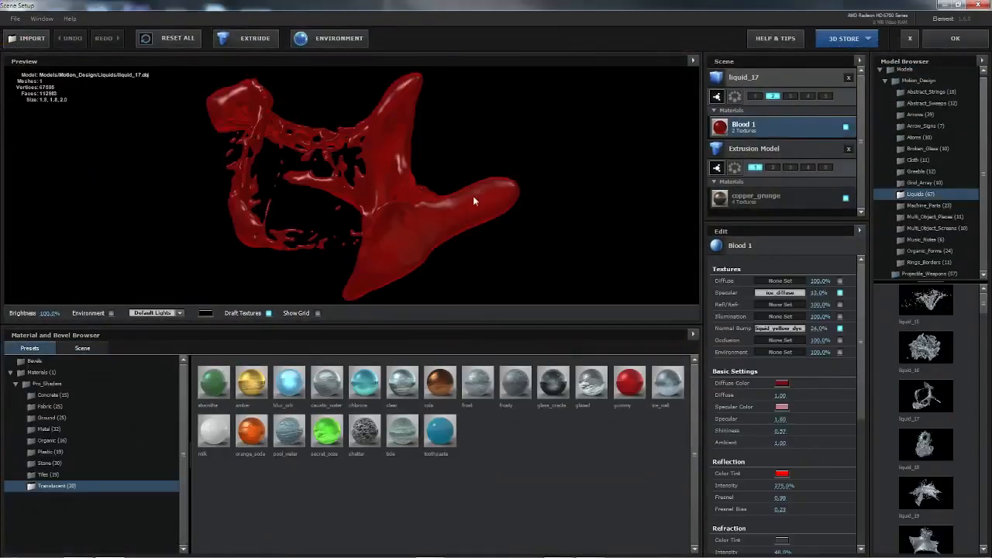
pyautogui.scroll(-3, 931, 403)
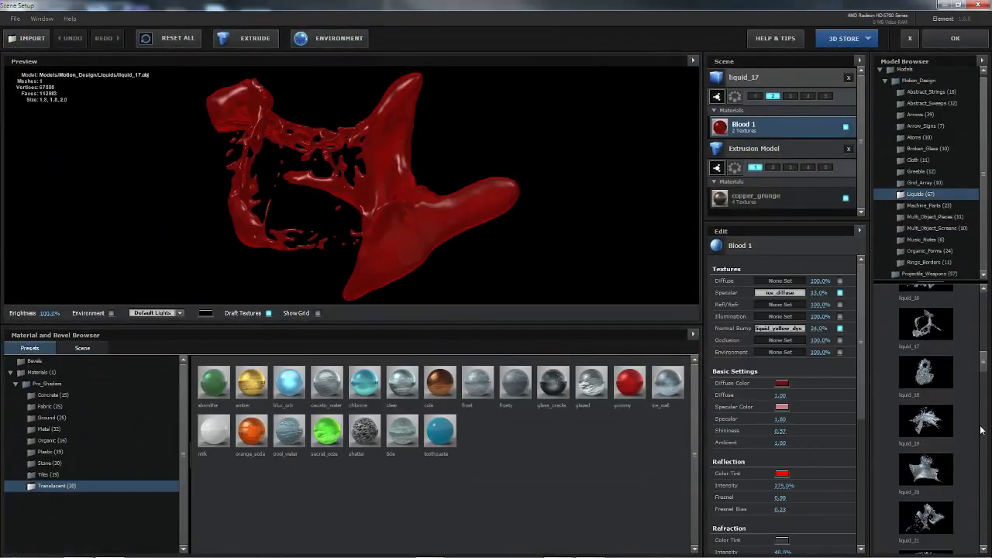
pyautogui.scroll(-2, 957, 450)
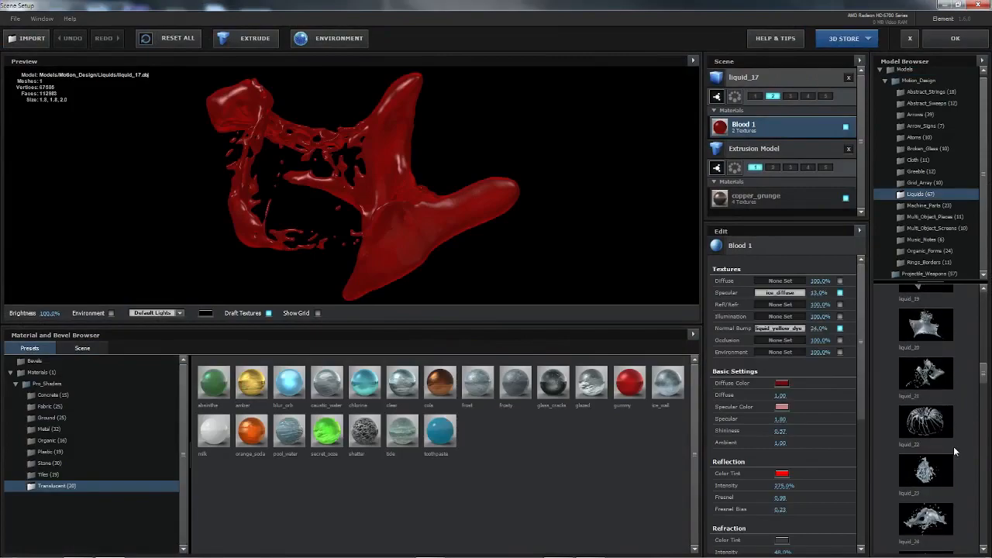
# Step: Try the liquid_21 model in the scene beside liquid_17 and remove it
pyautogui.click(926, 373)
pyautogui.moveTo(312, 207); pyautogui.dragTo(368, 241)
pyautogui.click(847, 79)
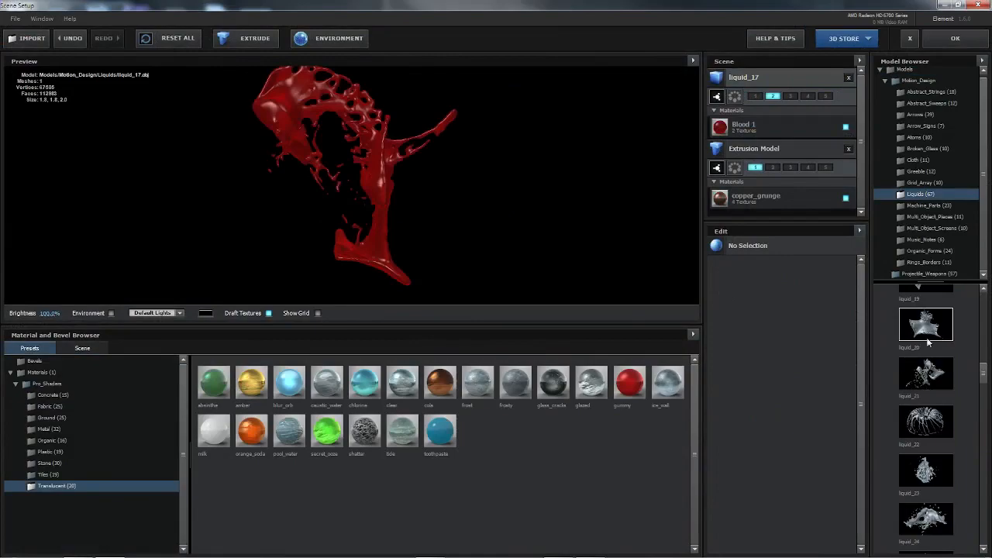
# Step: Add the liquid_24 model to the scene, assign it to group 3 and inspect it from another angle
pyautogui.scroll(-3, 923, 388)
pyautogui.click(925, 411)
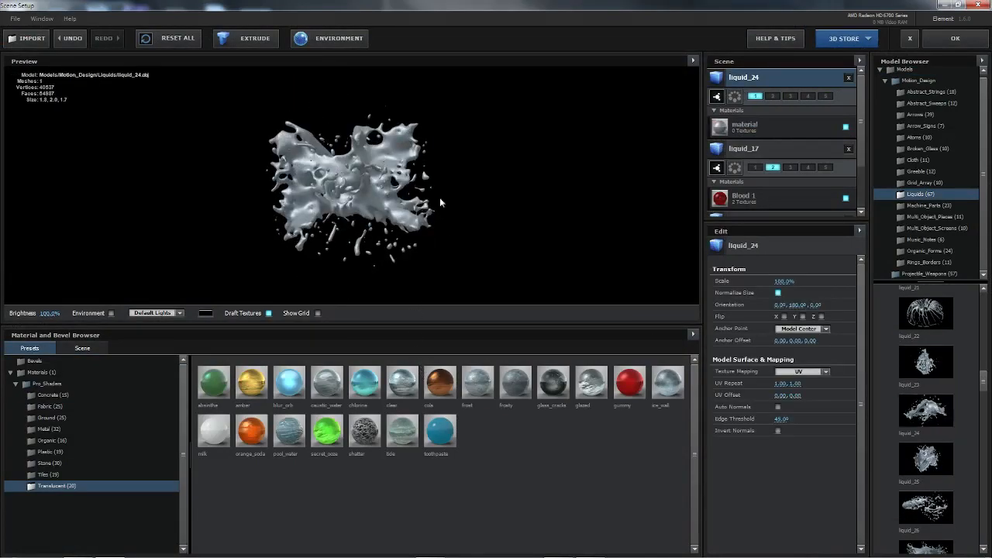
pyautogui.click(790, 95)
pyautogui.moveTo(436, 180); pyautogui.dragTo(514, 271)
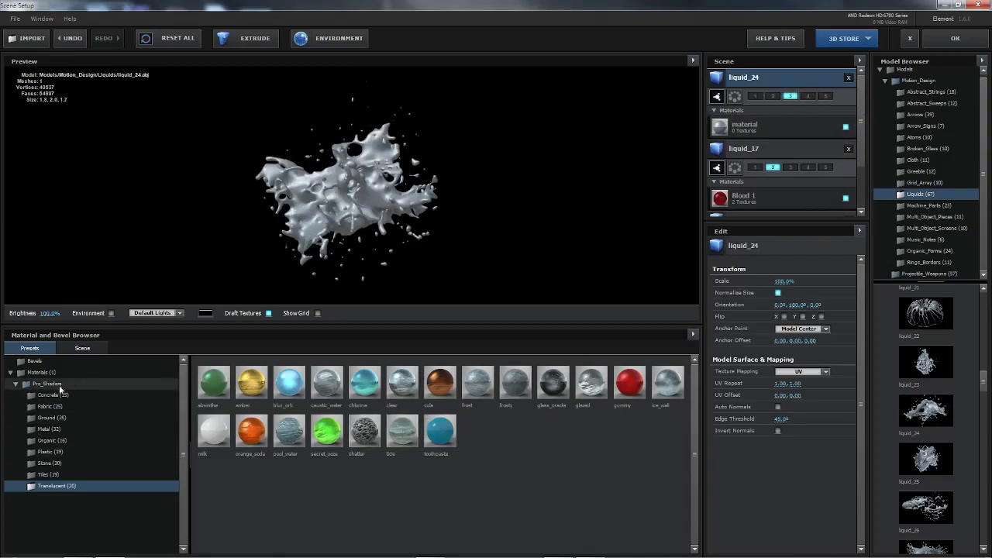
# Step: Apply the Blood 1 material to liquid_24 and accept the scene setup
pyautogui.click(42, 372)
pyautogui.moveTo(219, 381); pyautogui.dragTo(415, 203)
pyautogui.click(955, 39)
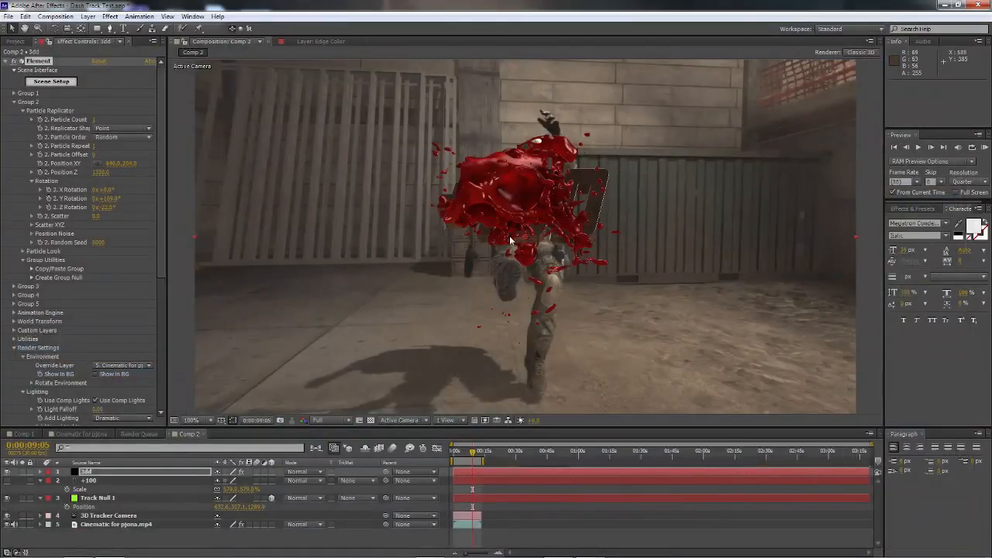
# Step: Place the group 3 liquid at XY 640, 134, rotated -127° on X and 90° on Y, and shift the group 2 liquid to surround the +100 text
pyautogui.click(14, 103)
pyautogui.click(14, 111)
pyautogui.click(18, 120)
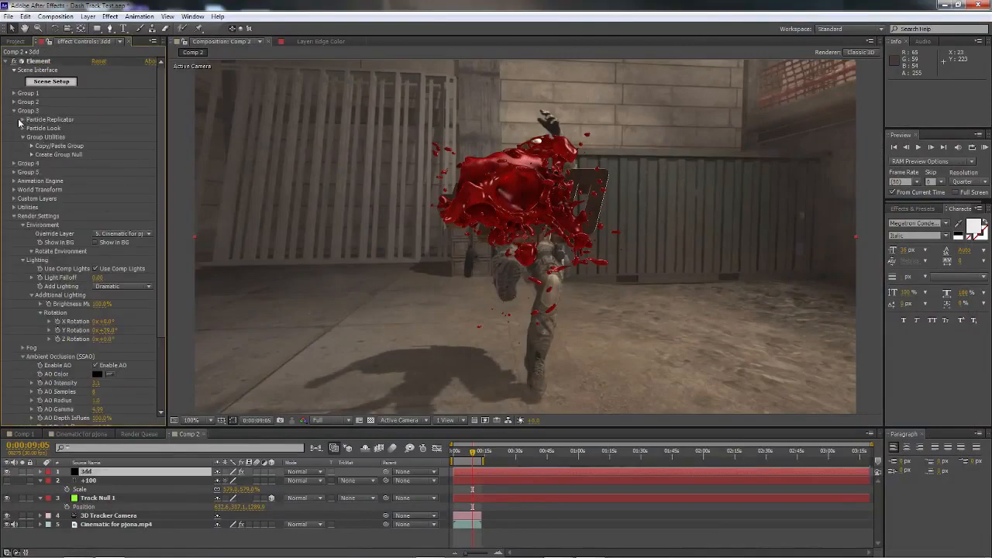
pyautogui.click(24, 121)
pyautogui.moveTo(96, 182); pyautogui.dragTo(181, 213)
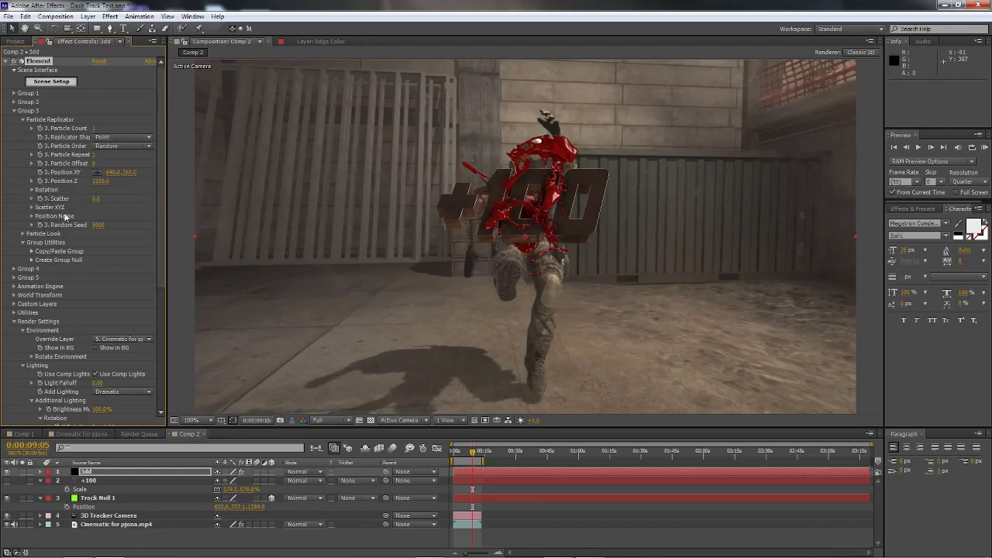
pyautogui.moveTo(110, 202); pyautogui.dragTo(152, 214)
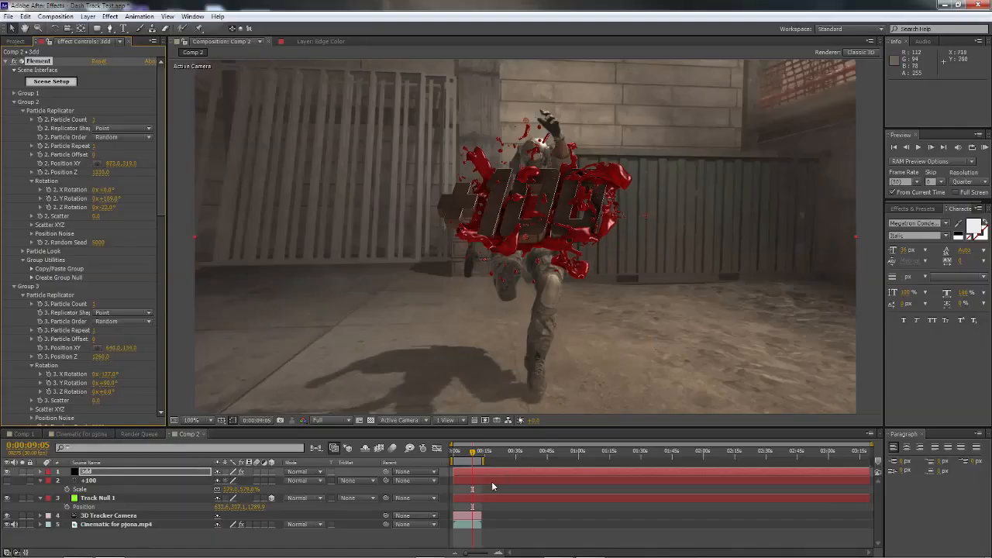
# Step: Go back to 0:00:07:06 to check the tracked text and compare it with the finished cinematic composition
pyautogui.moveTo(472, 452); pyautogui.dragTo(466, 454)
pyautogui.press('space')
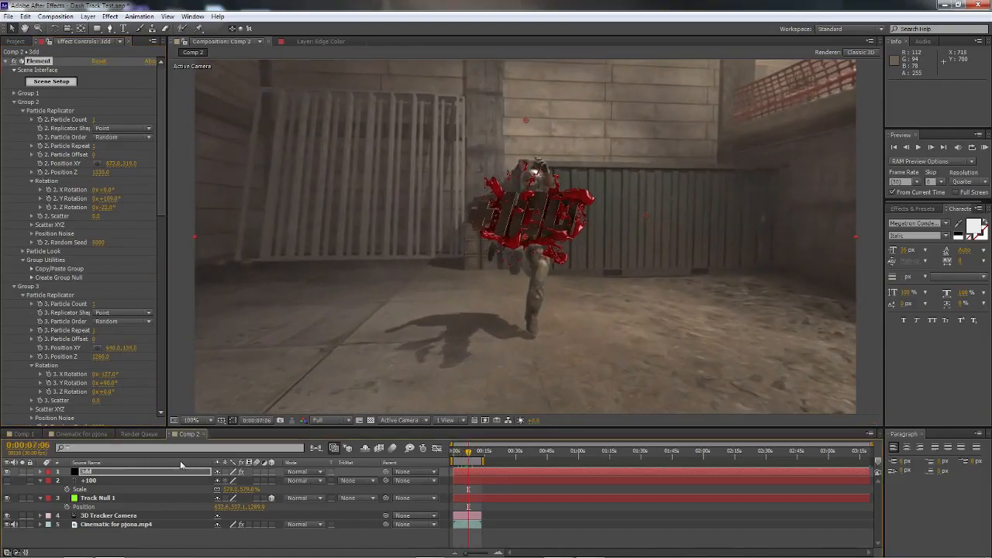
pyautogui.click(81, 434)
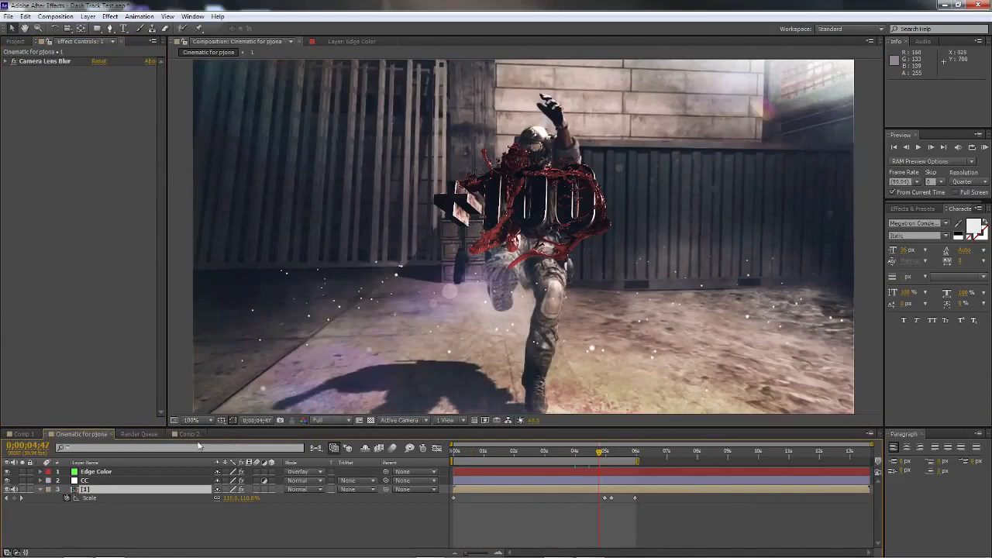
pyautogui.click(190, 434)
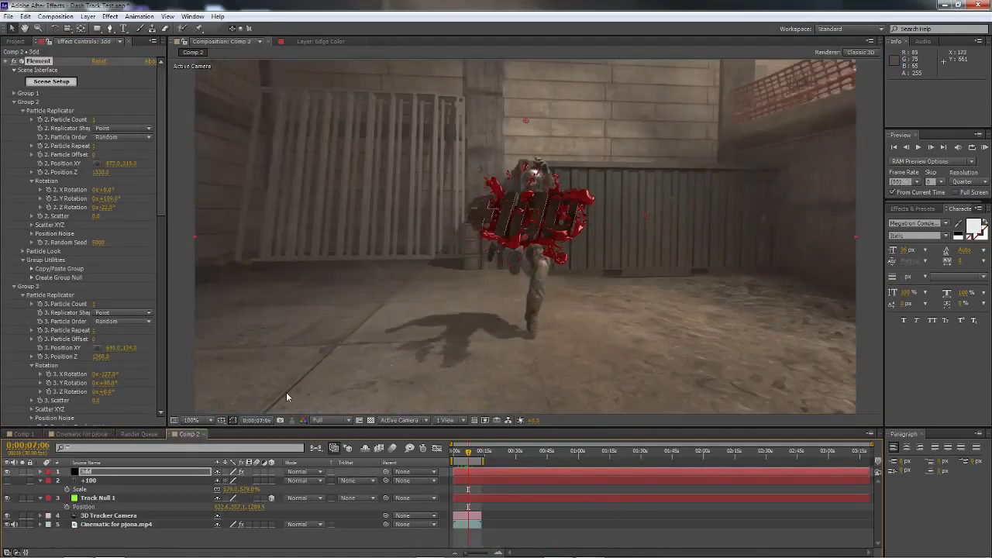
# Step: Collapse Element's group 2 and group 3 settings and reopen the finished cinematic composition
pyautogui.click(13, 102)
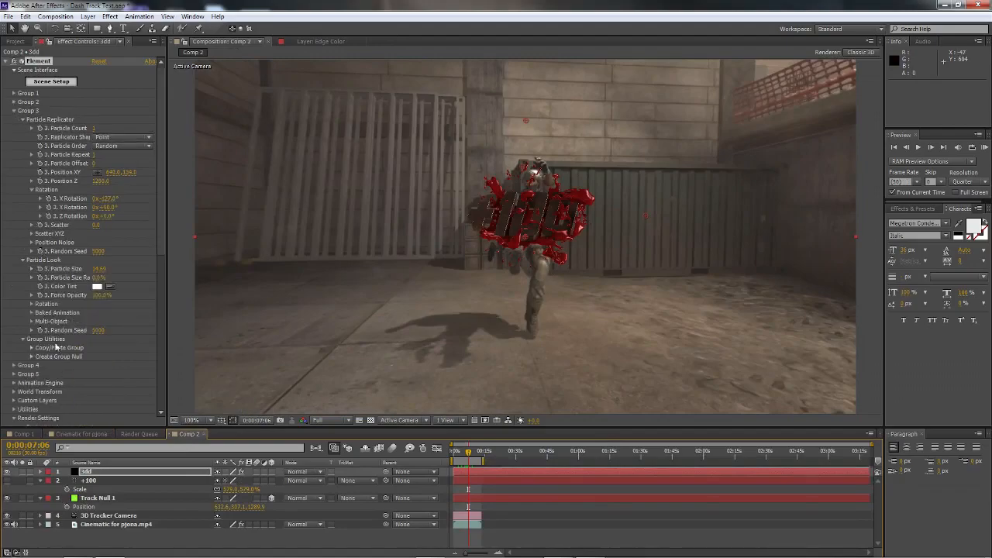
pyautogui.click(15, 112)
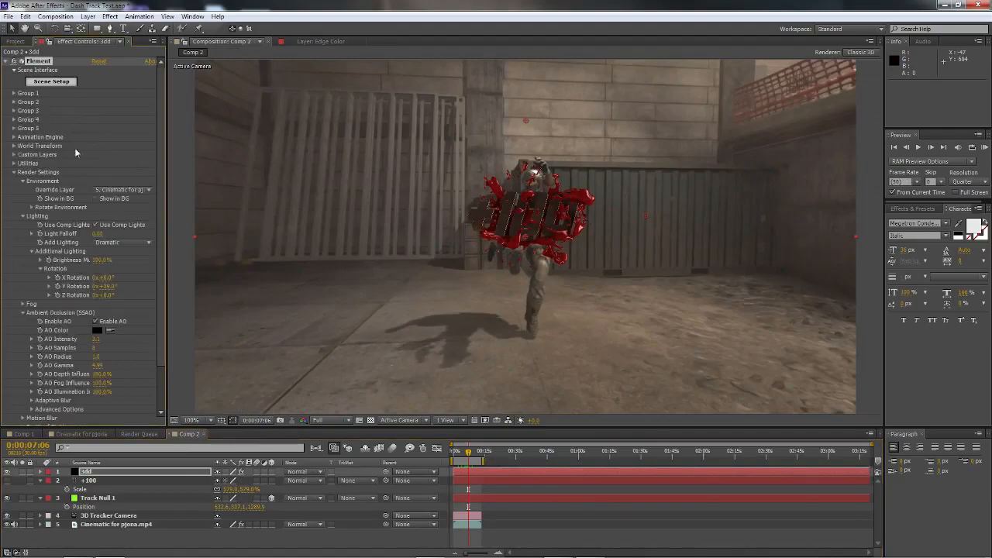
pyautogui.click(96, 435)
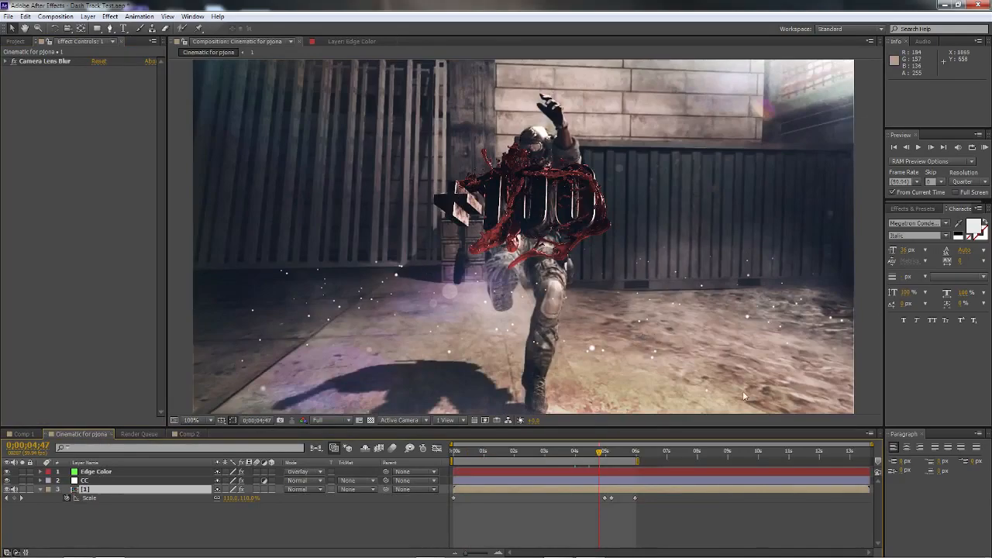
# Step: In Comp 2, set Element's added lighting to Cinema and rotate the environment to 101° on Y
pyautogui.click(196, 435)
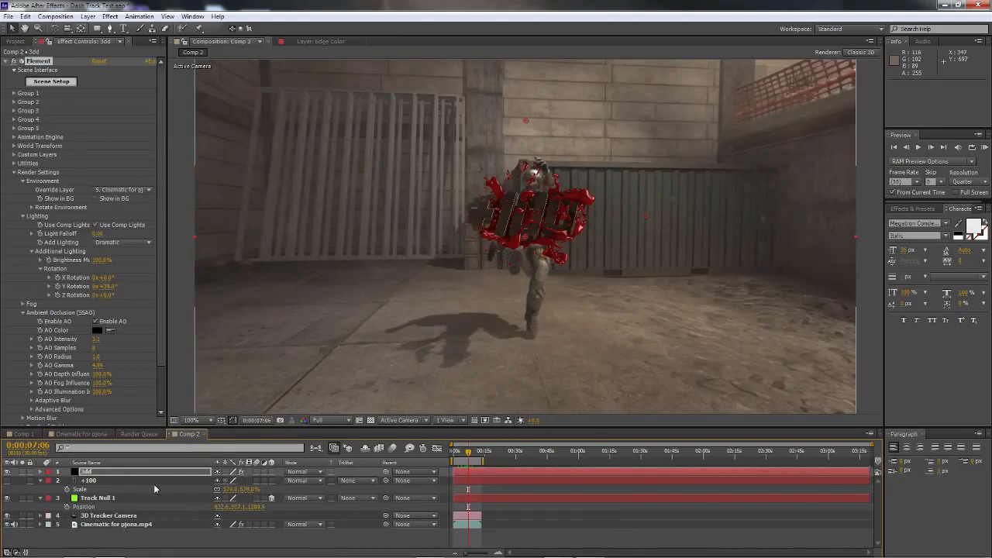
pyautogui.scroll(-2, 90, 262)
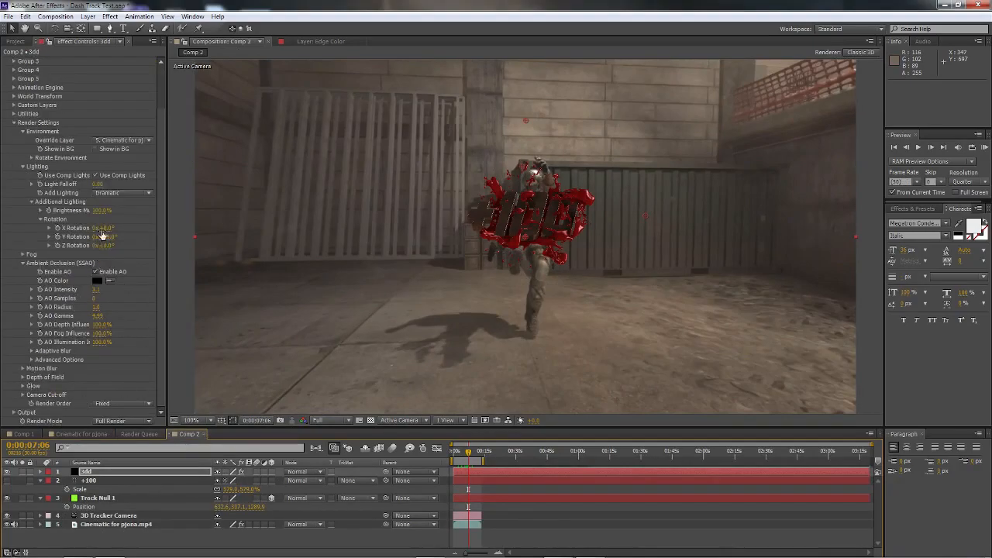
pyautogui.click(115, 194)
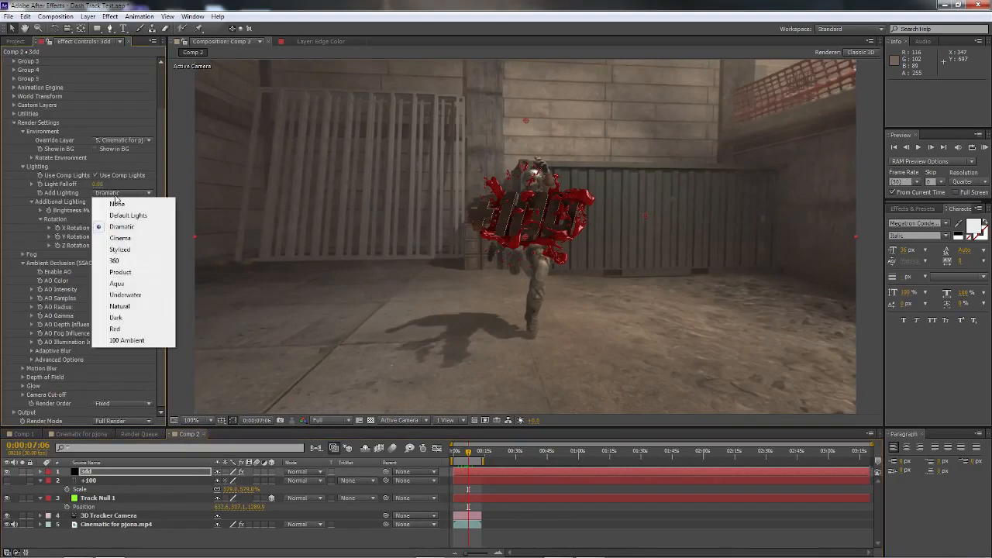
pyautogui.click(121, 250)
pyautogui.click(124, 193)
pyautogui.click(120, 237)
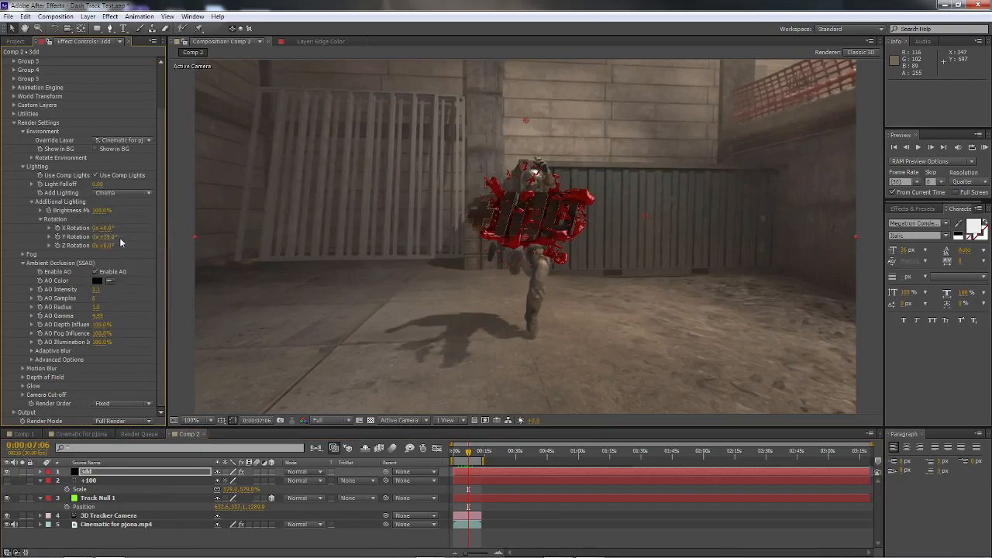
pyautogui.click(31, 157)
pyautogui.moveTo(99, 175); pyautogui.dragTo(122, 177)
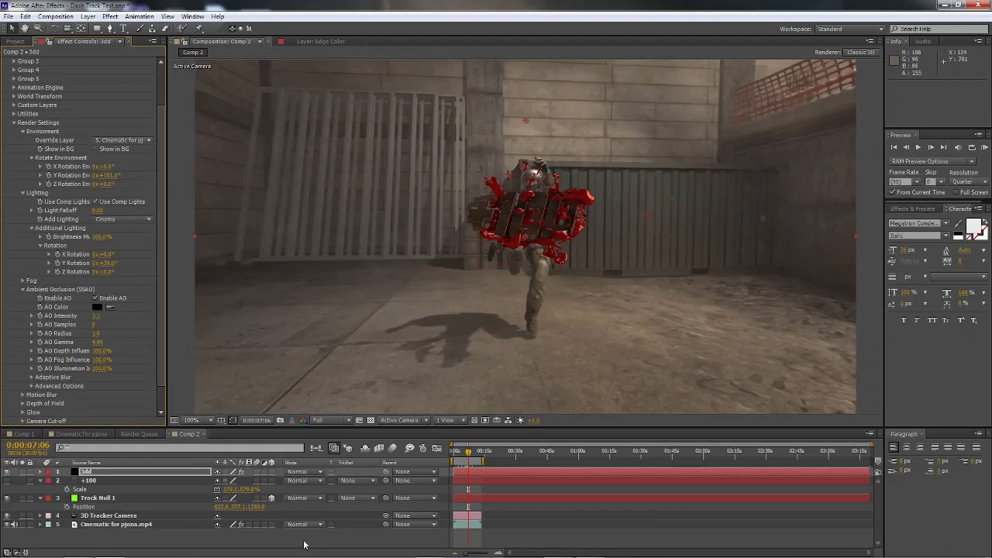
# Step: Pre-compose all Comp 2 layers into a new composition named cc, moving all attributes into it
pyautogui.moveTo(303, 540); pyautogui.dragTo(306, 478)
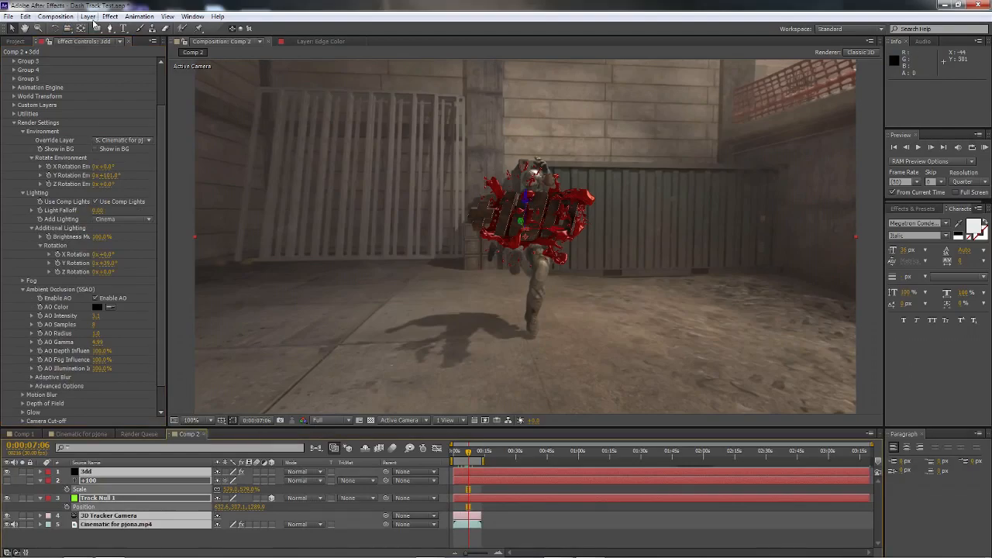
pyautogui.click(87, 16)
pyautogui.click(138, 394)
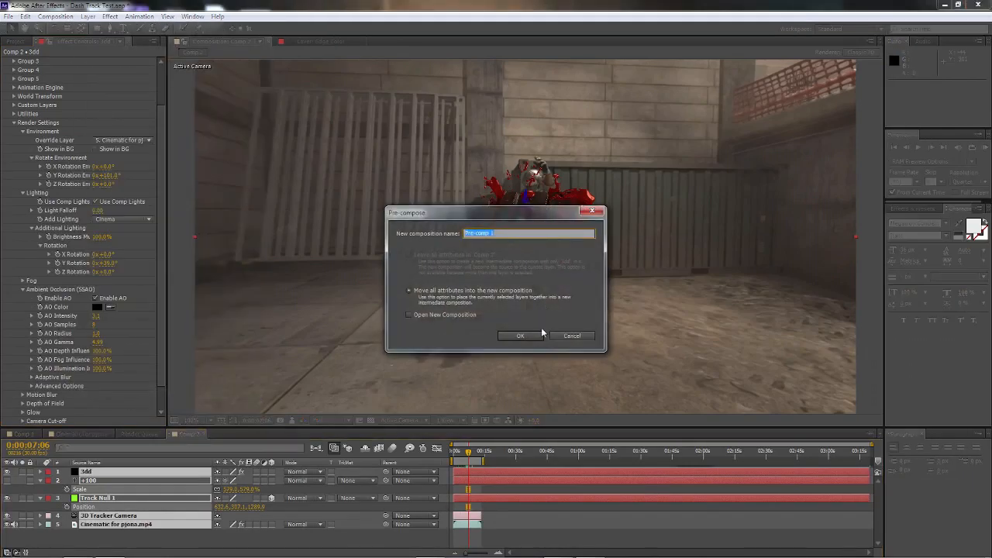
pyautogui.click(517, 336)
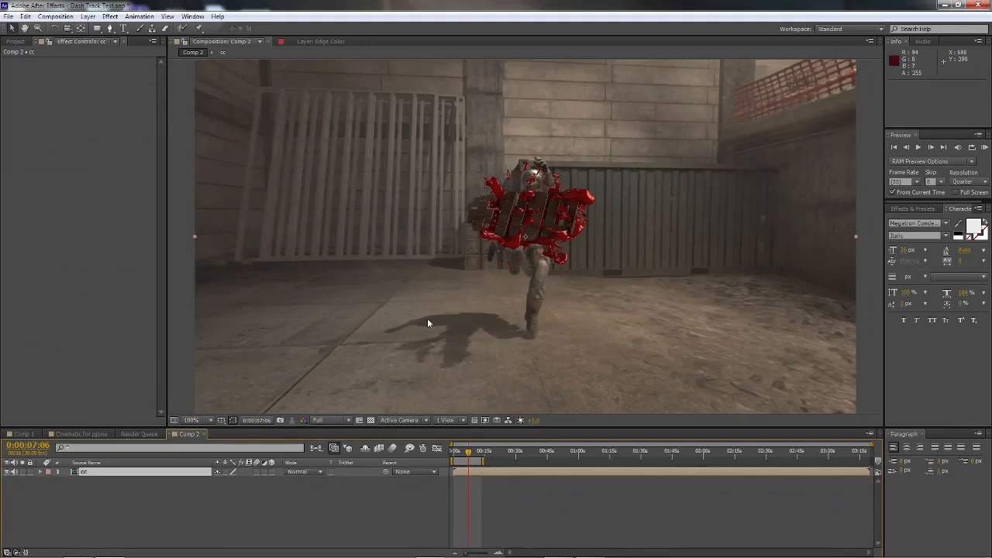
# Step: Copy the CC colour correction layer from the finished cinematic composition into Comp 2, above the cc pre-comp
pyautogui.click(81, 434)
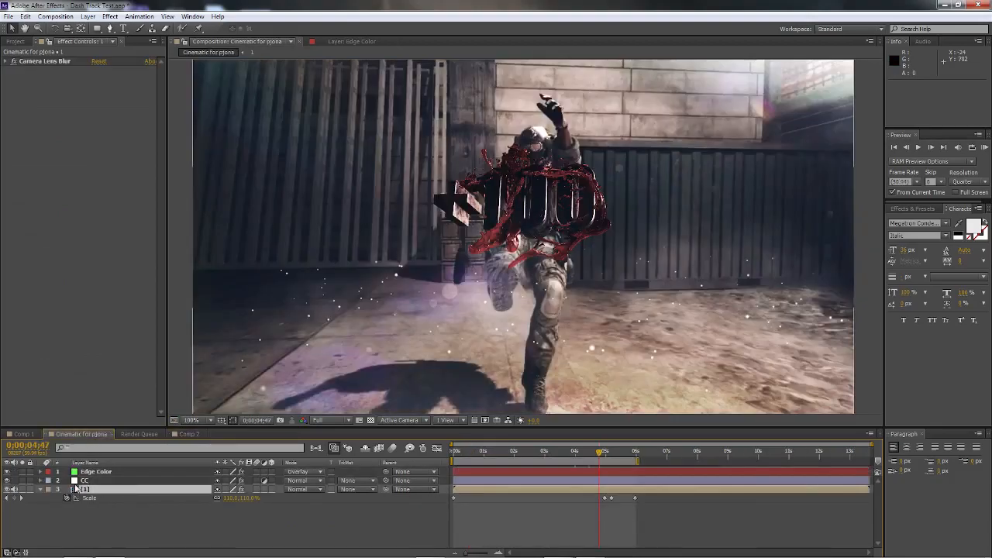
pyautogui.click(87, 481)
pyautogui.hotkey('ctrl', 'c')
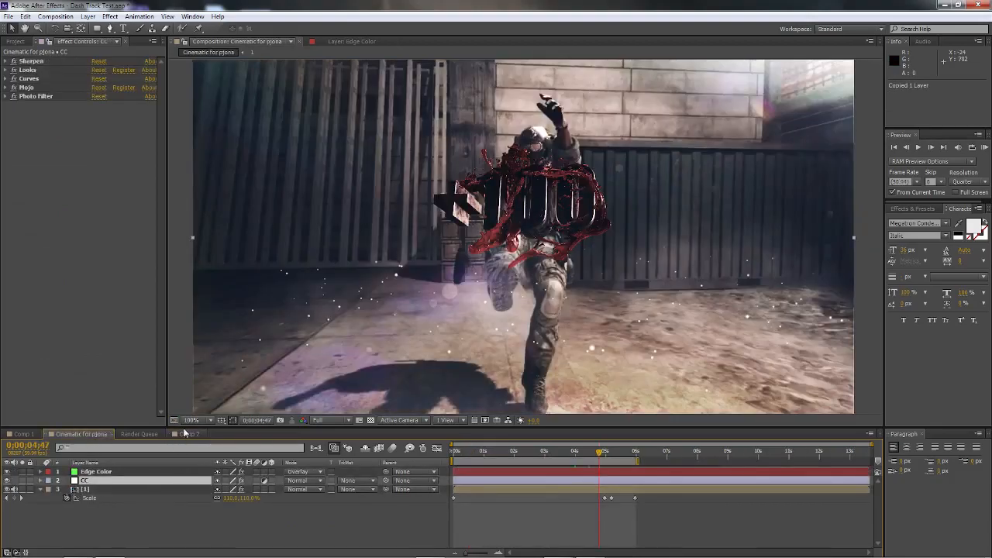
pyautogui.click(186, 434)
pyautogui.hotkey('ctrl', 'v')
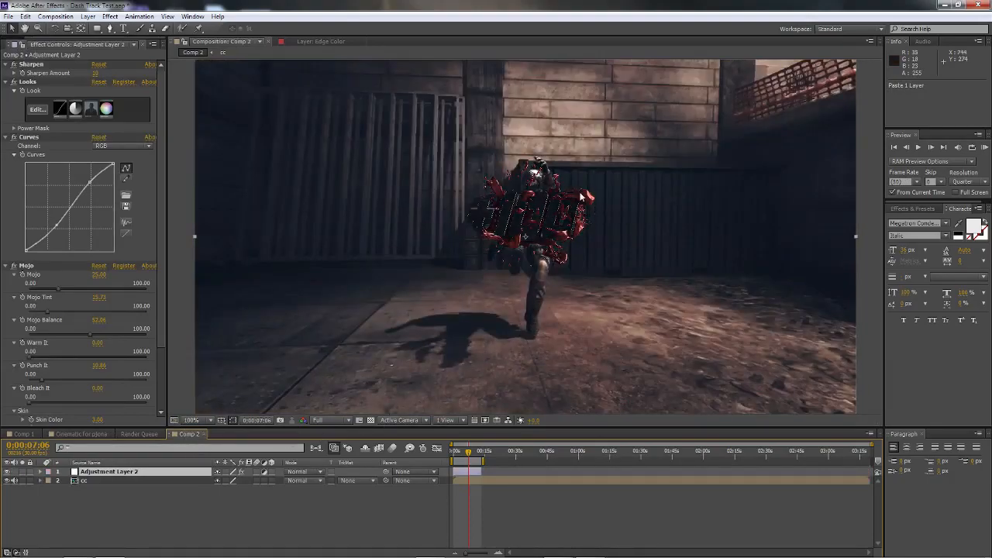
# Step: Return to the finished cinematic composition and open its nested composition 1
pyautogui.click(133, 435)
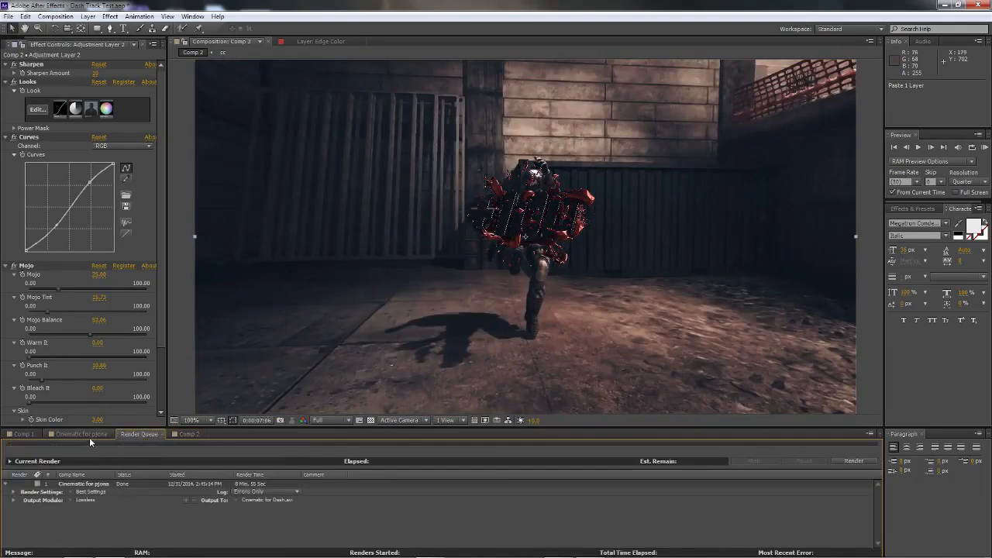
pyautogui.click(89, 438)
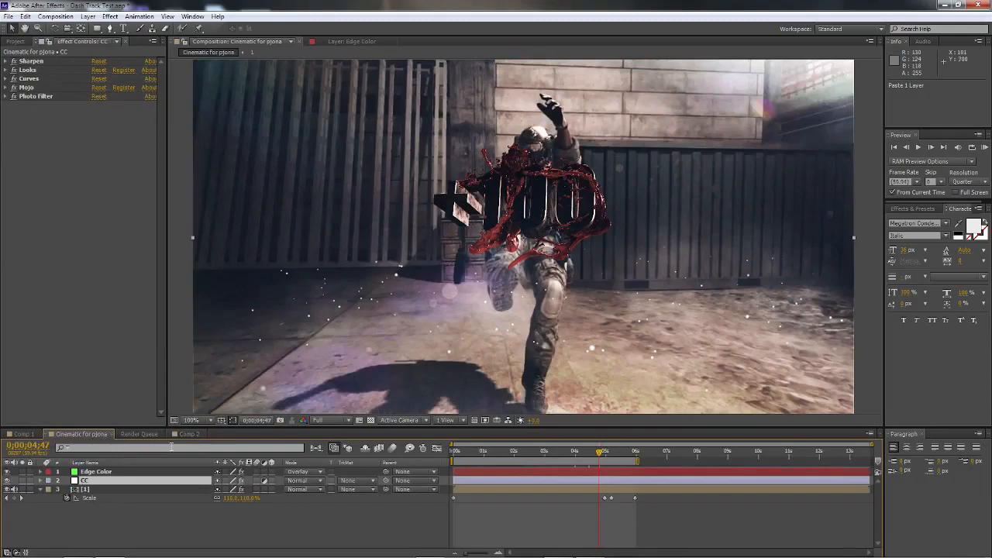
pyautogui.click(188, 435)
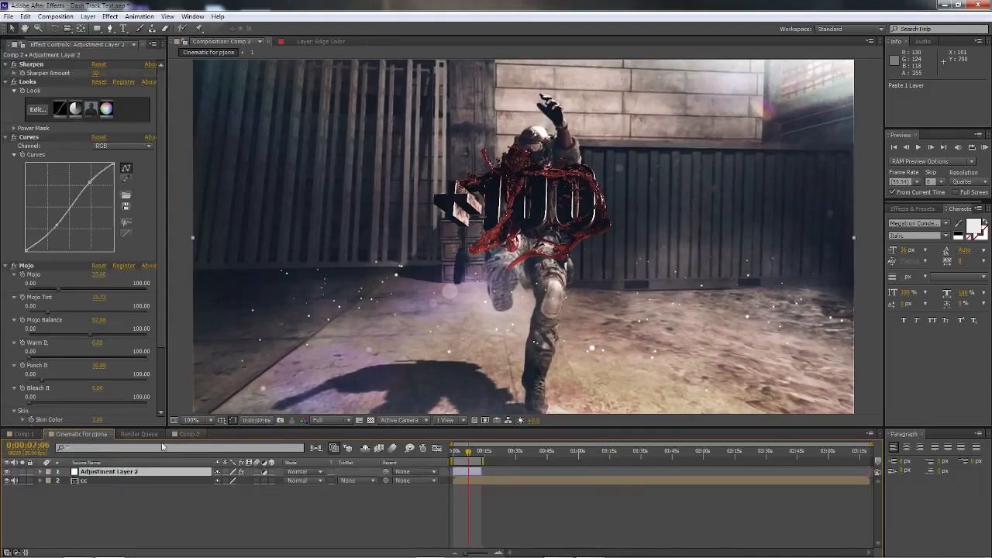
pyautogui.click(143, 437)
pyautogui.click(67, 439)
pyautogui.click(27, 436)
pyautogui.click(84, 436)
pyautogui.click(93, 491)
pyautogui.doubleClick(91, 491)
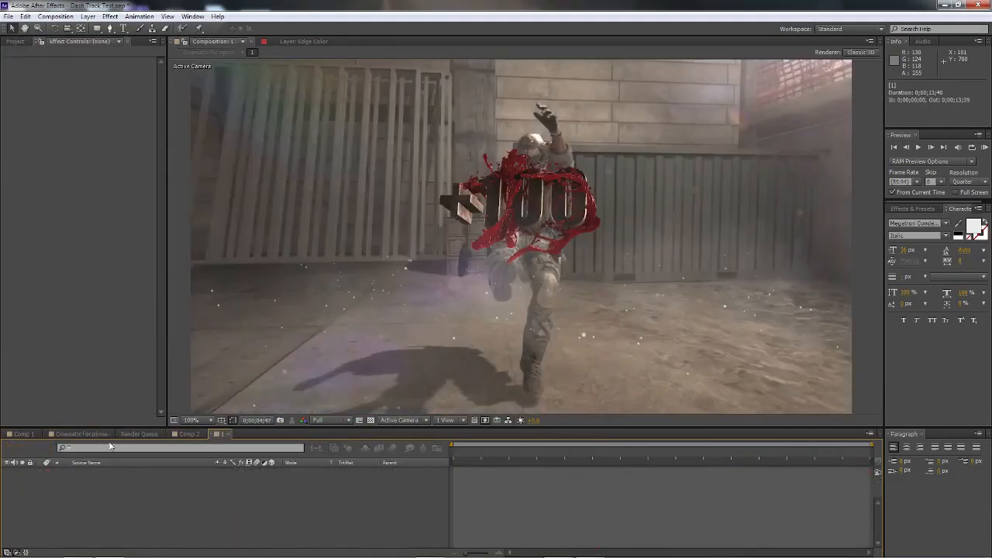
# Step: Copy the Flare layer with its Optical Flares effect from composition 1 to the top of Comp 2
pyautogui.click(91, 491)
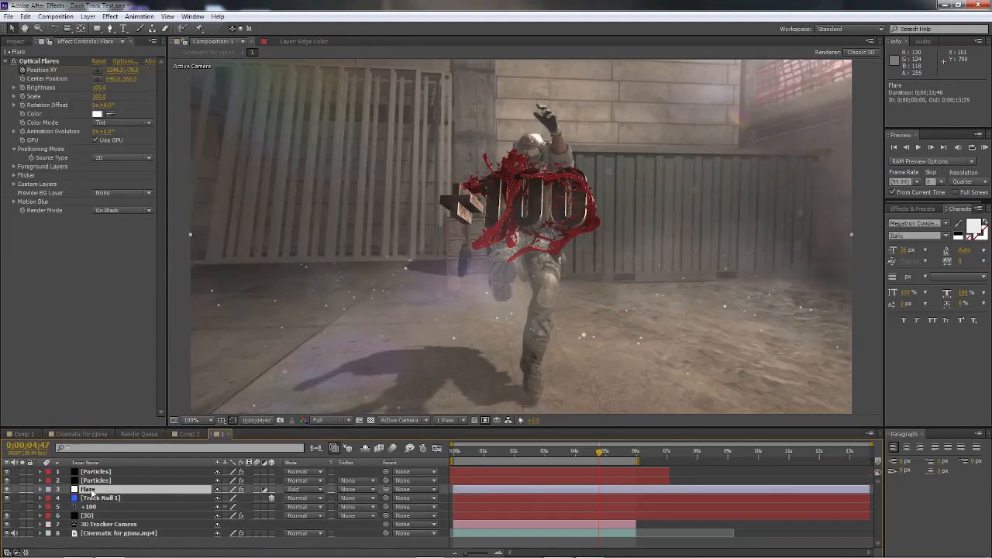
pyautogui.hotkey('ctrl', 'c')
pyautogui.click(188, 434)
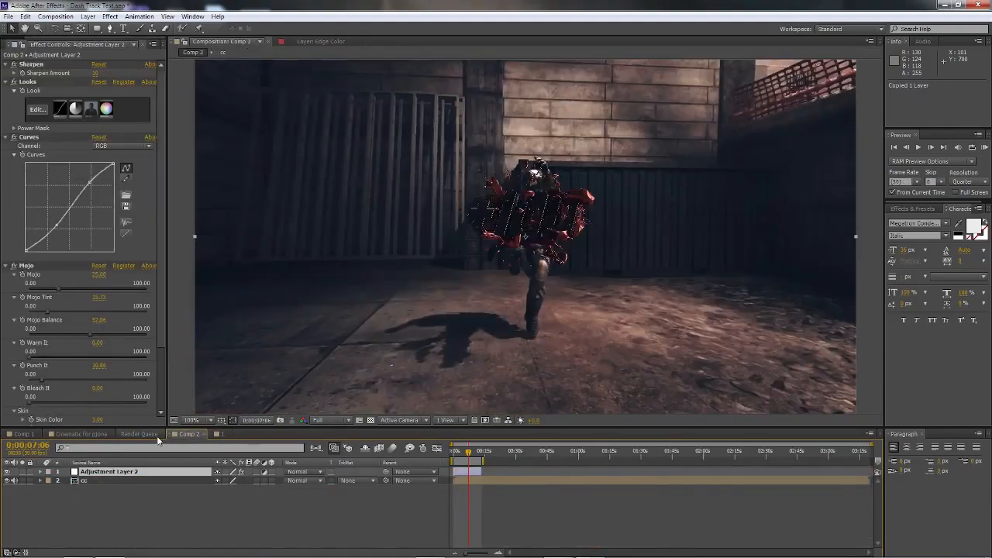
pyautogui.hotkey('ctrl', 'v')
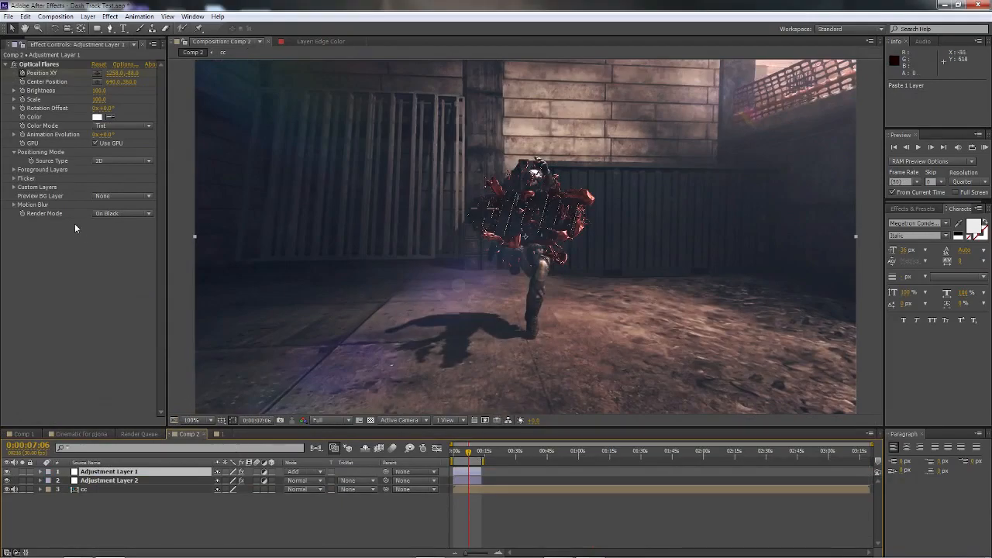
# Step: Collapse the Curves effect on Comp 2's colour correction layer and go to 0:00:11:12 to check the grade
pyautogui.click(105, 481)
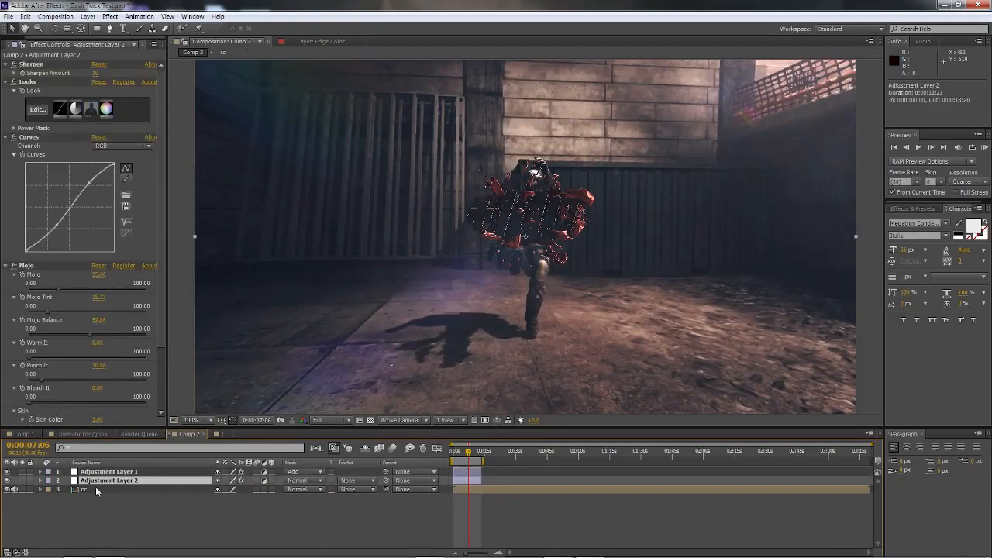
pyautogui.click(5, 138)
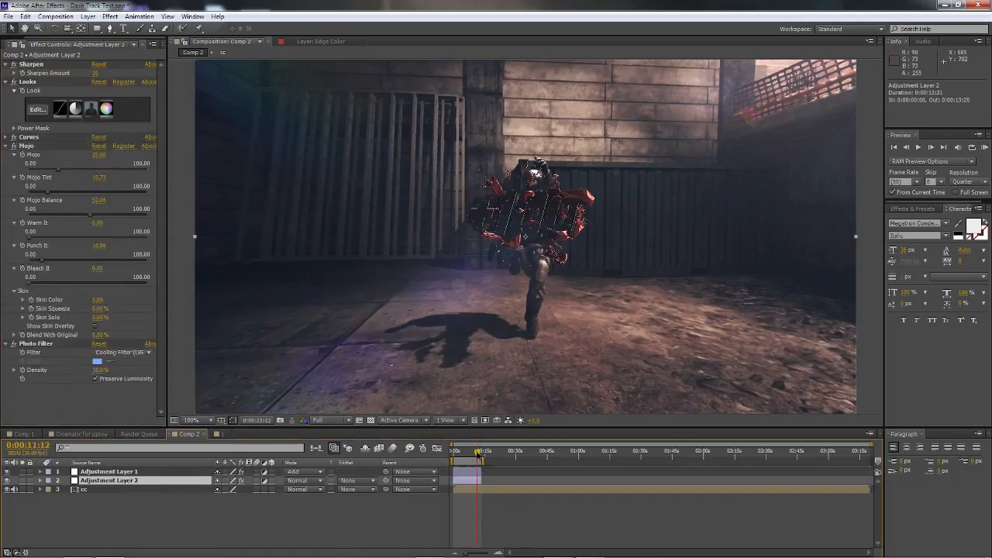
pyautogui.click(479, 456)
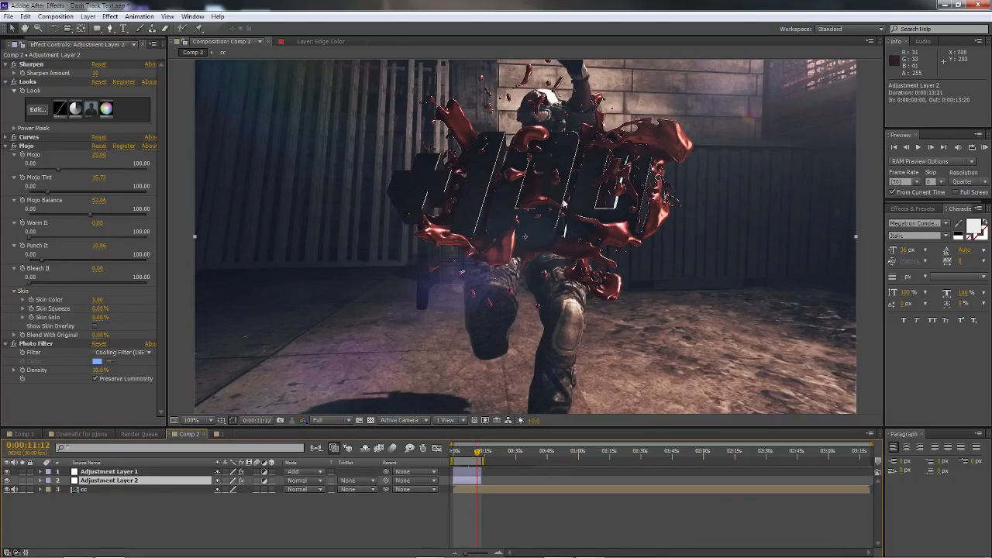
# Step: Copy the masked Edge Color layer with its S_WarpChroma effect from the finished cinematic into Comp 2, directly above the colour correction layer
pyautogui.click(85, 434)
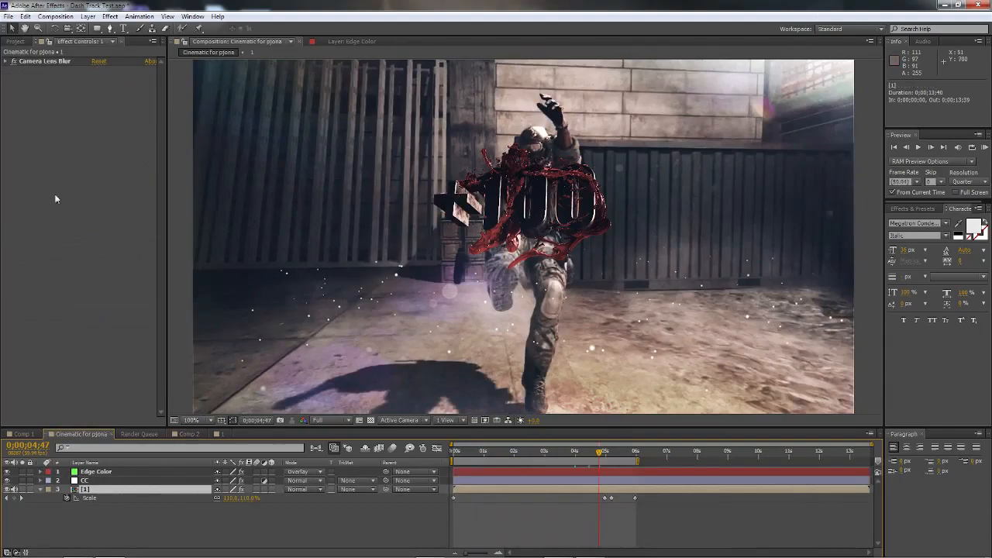
pyautogui.click(86, 480)
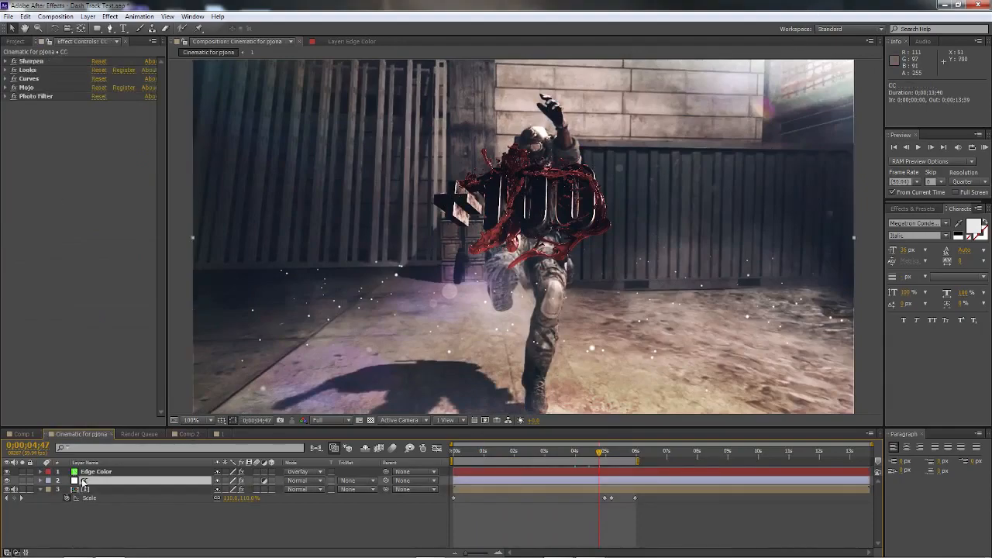
pyautogui.click(91, 472)
pyautogui.press(',')
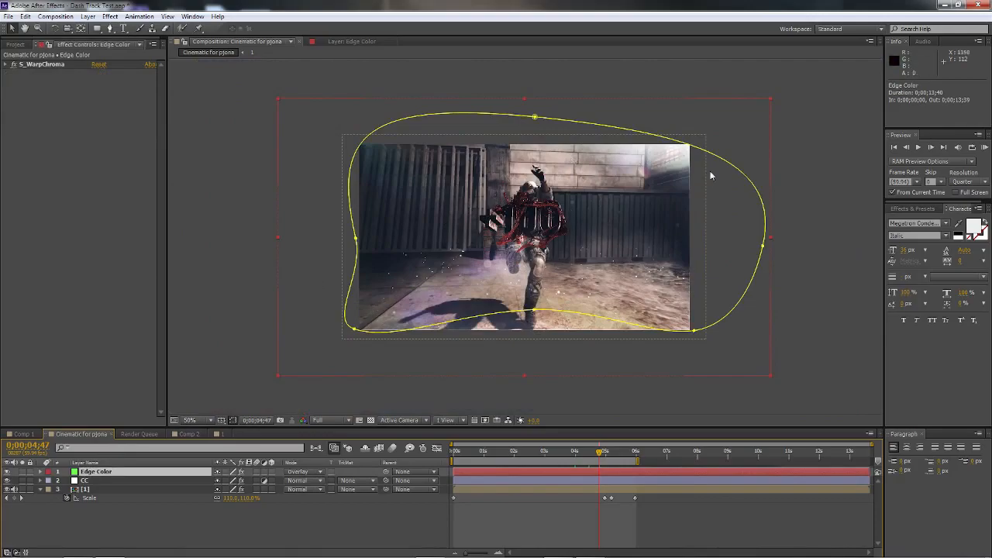
pyautogui.click(103, 481)
pyautogui.click(103, 473)
pyautogui.hotkey('ctrl', 'c')
pyautogui.click(188, 434)
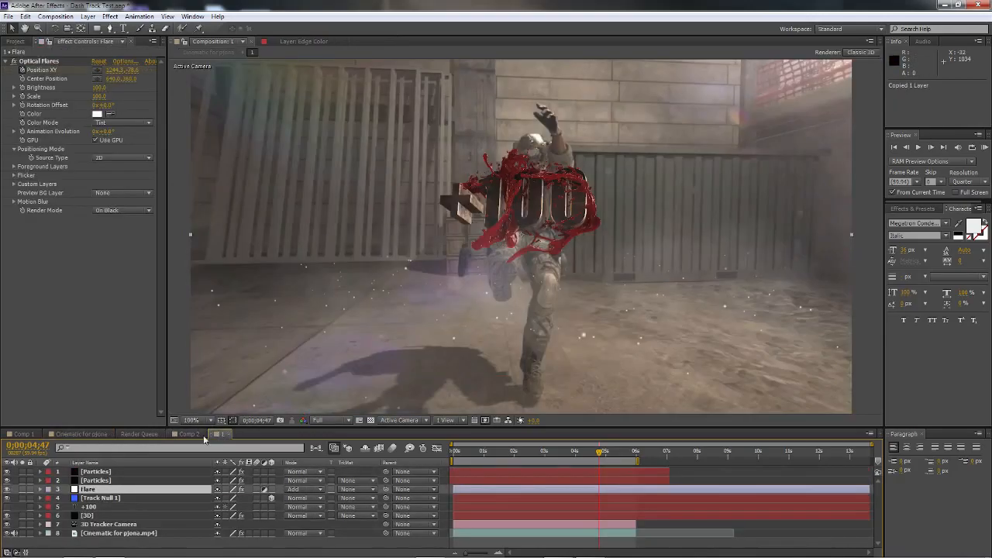
pyautogui.hotkey('ctrl', 'v')
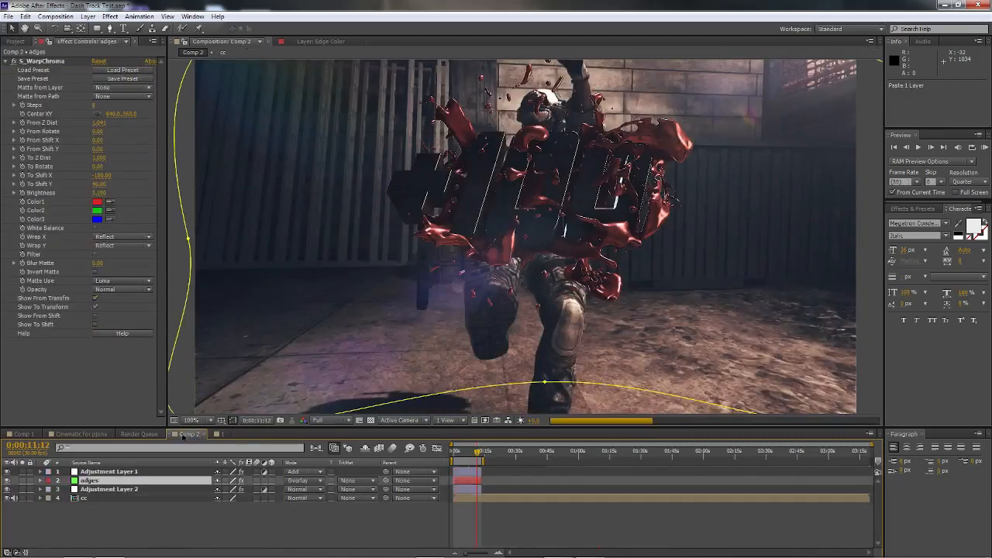
pyautogui.press(',')
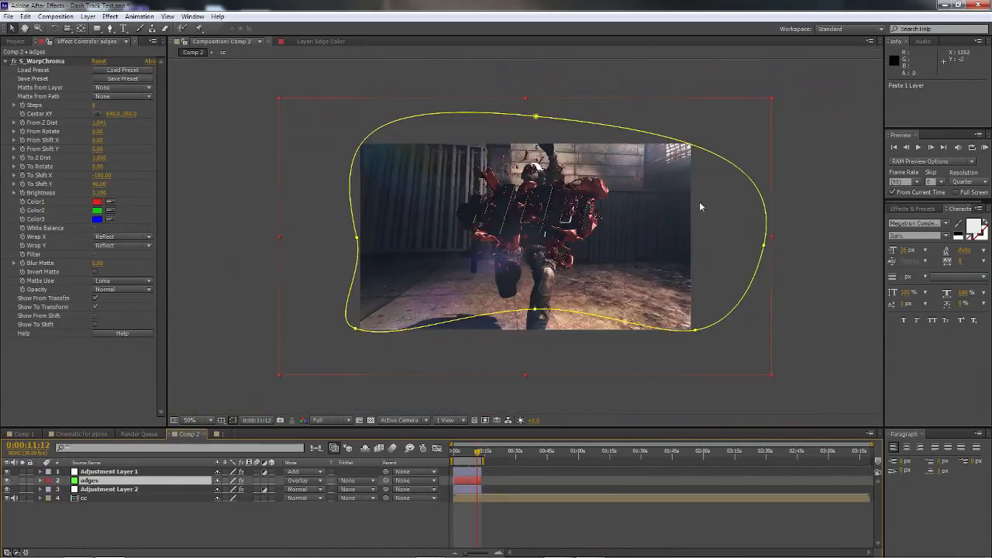